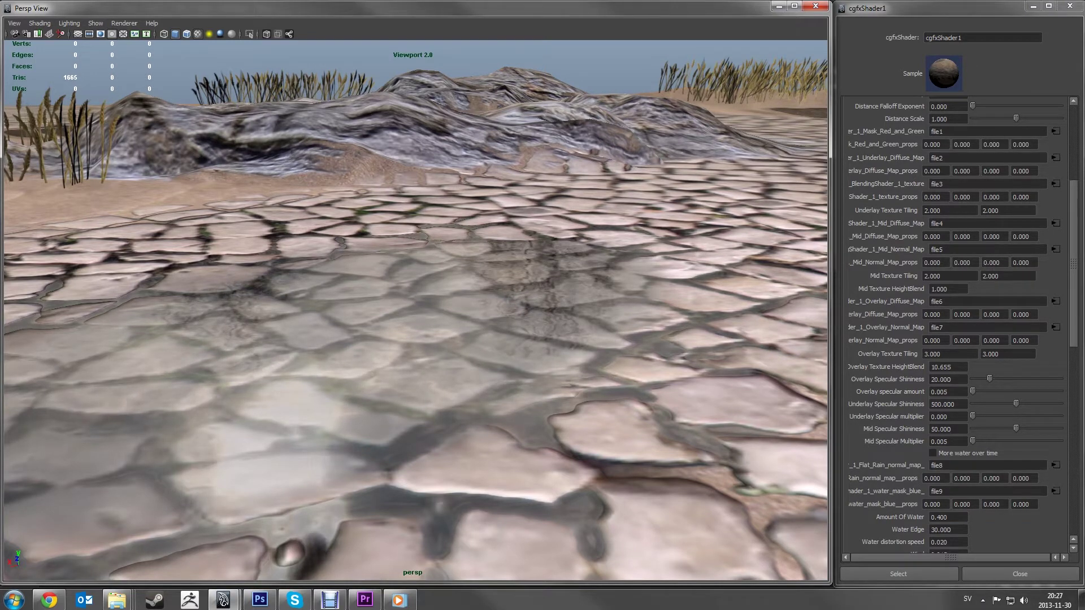
- Examine the layered terrain from above and compare it with the red and green mask3.tga mask in Photoshop
{"action": "right_click_drag", "start_coordinate": [469, 317], "coordinate": [326, 102], "text": "alt"}
{"action": "left_click_drag", "start_coordinate": [326, 102], "coordinate": [398, 148], "text": "alt"}
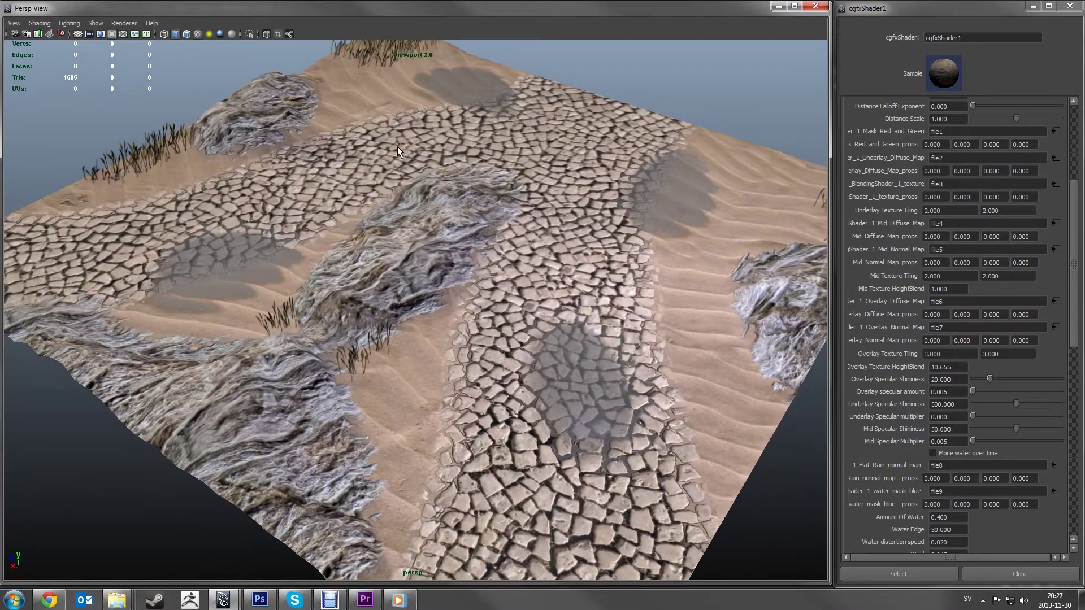
{"action": "left_click_drag", "start_coordinate": [398, 147], "coordinate": [452, 294], "text": "alt"}
{"action": "right_click_drag", "start_coordinate": [452, 294], "coordinate": [419, 202], "text": "alt"}
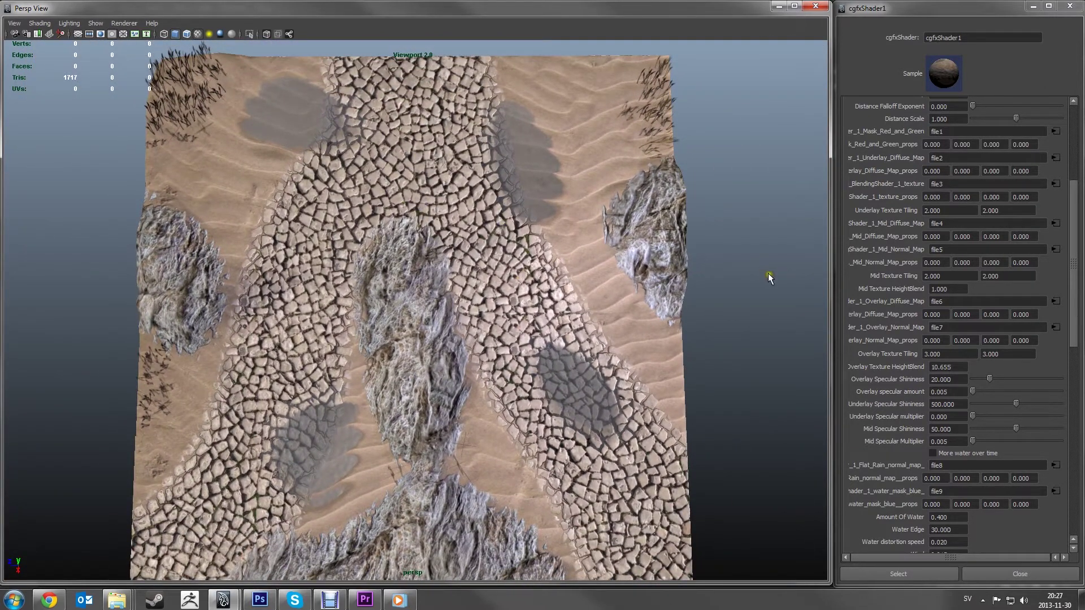
{"action": "key", "text": "alt+Tab"}
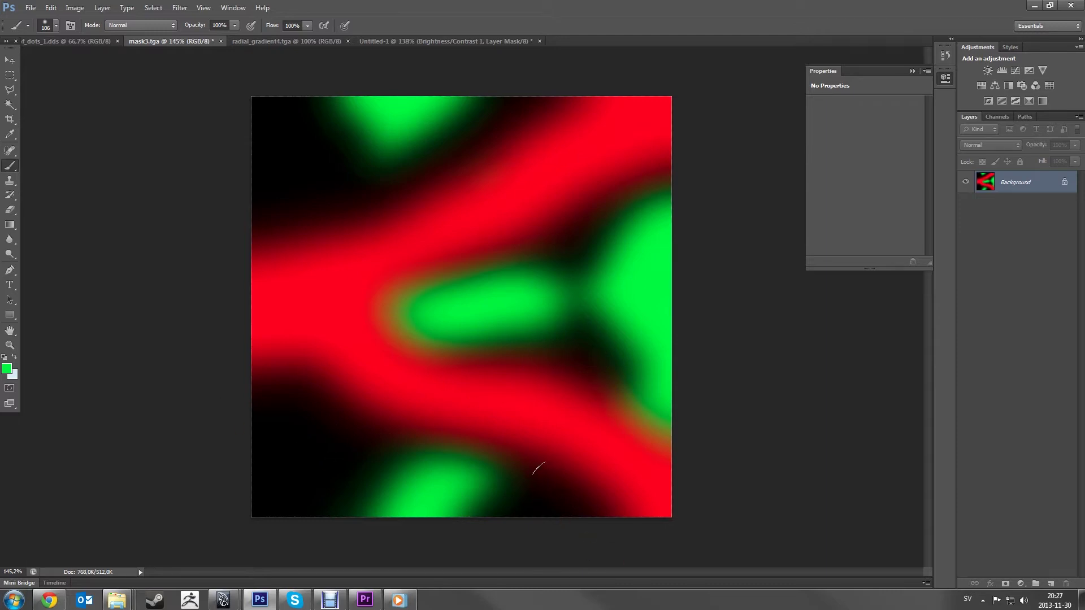
{"action": "mouse_move", "coordinate": [235, 291]}
{"action": "left_mouse_down"}
{"action": "mouse_move", "coordinate": [204, 242]}
{"action": "mouse_move", "coordinate": [279, 354]}
{"action": "mouse_move", "coordinate": [252, 354]}
{"action": "mouse_move", "coordinate": [232, 322]}
{"action": "left_mouse_up"}
{"action": "key", "text": "alt+Tab"}
{"action": "left_click_drag", "start_coordinate": [342, 343], "coordinate": [354, 296], "text": "alt"}
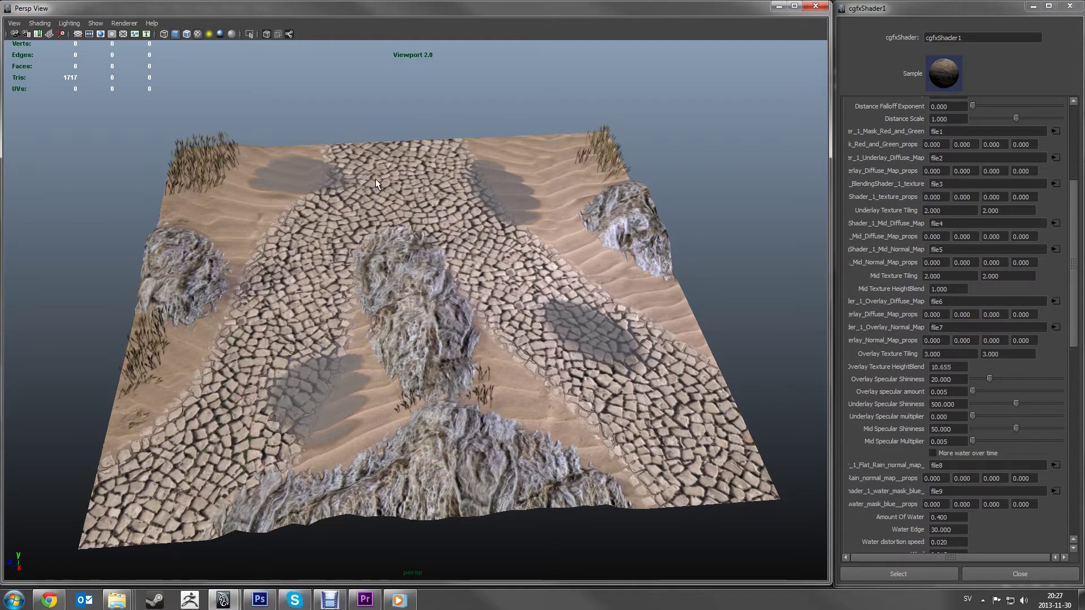
- Set the Overlay Texture Tiling to 1 in both directions, viewing the border between rock, sand and stones
{"action": "left_click_drag", "start_coordinate": [517, 270], "coordinate": [472, 243], "text": "alt"}
{"action": "right_click_drag", "start_coordinate": [473, 243], "coordinate": [542, 551], "text": "alt"}
{"action": "left_click_drag", "start_coordinate": [524, 384], "coordinate": [491, 323], "text": "alt"}
{"action": "left_click_drag", "start_coordinate": [432, 264], "coordinate": [354, 272], "text": "alt"}
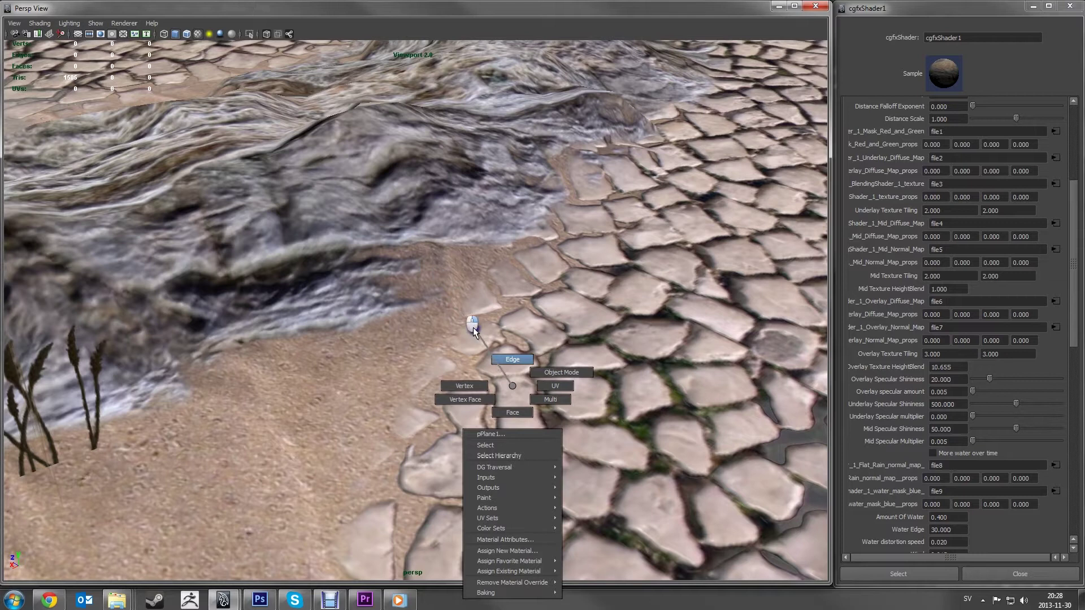
{"action": "right_click_drag", "start_coordinate": [475, 322], "coordinate": [512, 389]}
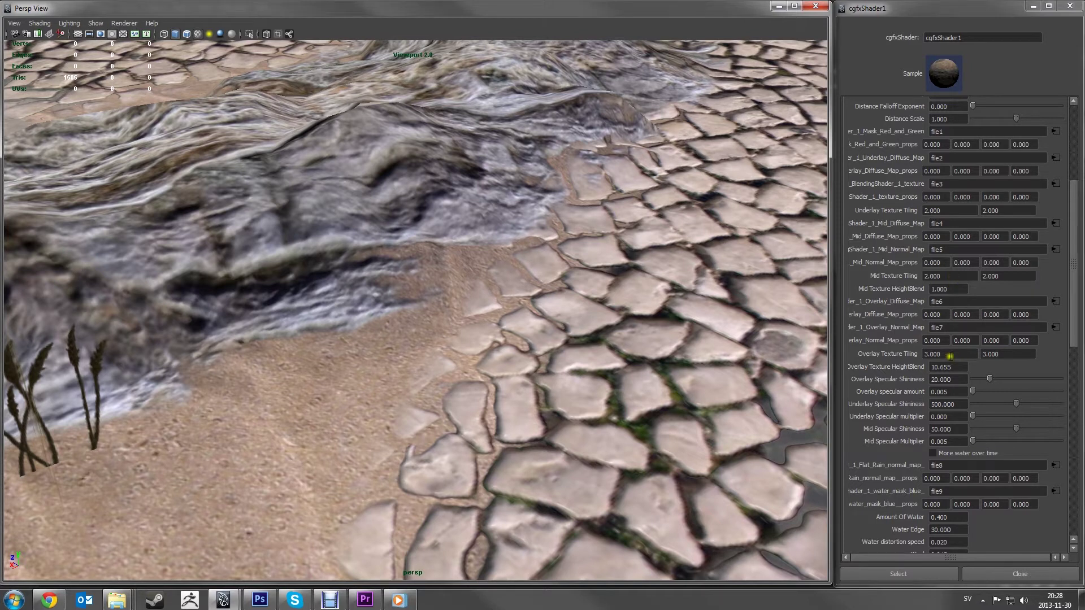
{"action": "left_click_drag", "start_coordinate": [950, 356], "coordinate": [922, 351]}
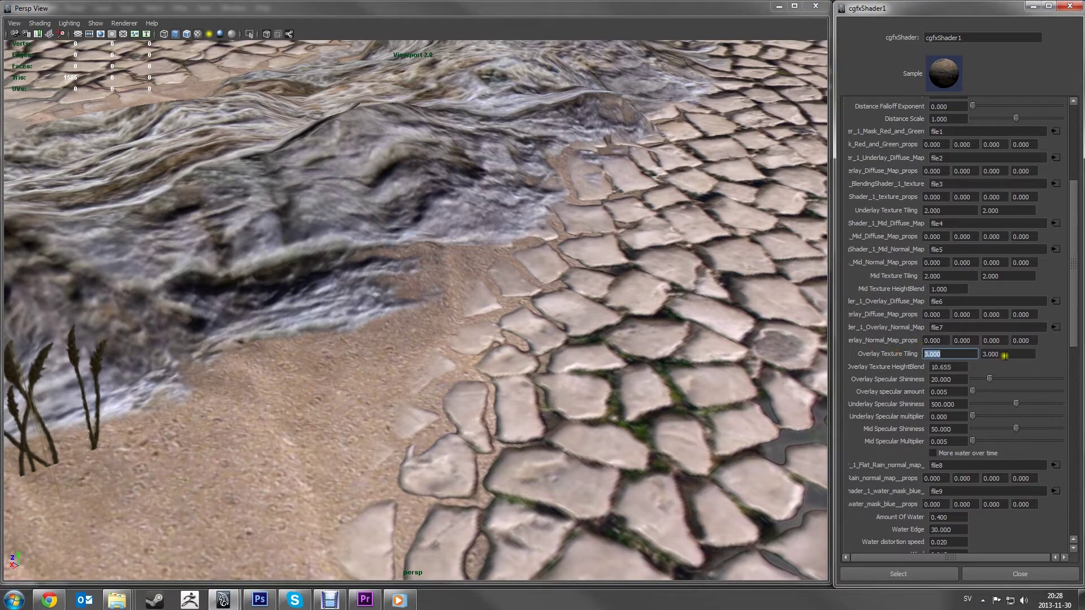
{"action": "type", "text": "1"}
{"action": "key", "text": "Return"}
{"action": "type", "text": "1"}
{"action": "key", "text": "Return"}
- Restore the Overlay Texture Tiling to 3 in both directions
{"action": "left_click_drag", "start_coordinate": [1006, 354], "coordinate": [858, 358]}
{"action": "type", "text": "3"}
{"action": "key", "text": "Tab"}
{"action": "type", "text": "3"}
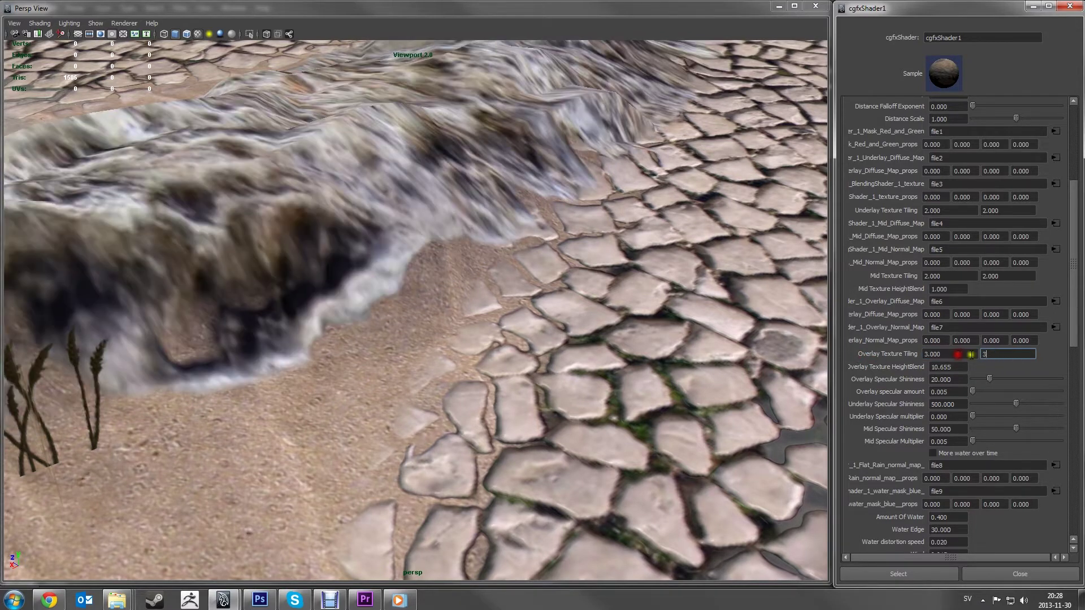
{"action": "key", "text": "Return"}
- Set the Mid Texture HeightBlend to 0.2, viewing the sand and stone transition up close
{"action": "right_click_drag", "start_coordinate": [605, 247], "coordinate": [630, 346], "text": "alt"}
{"action": "left_click", "coordinate": [955, 288]}
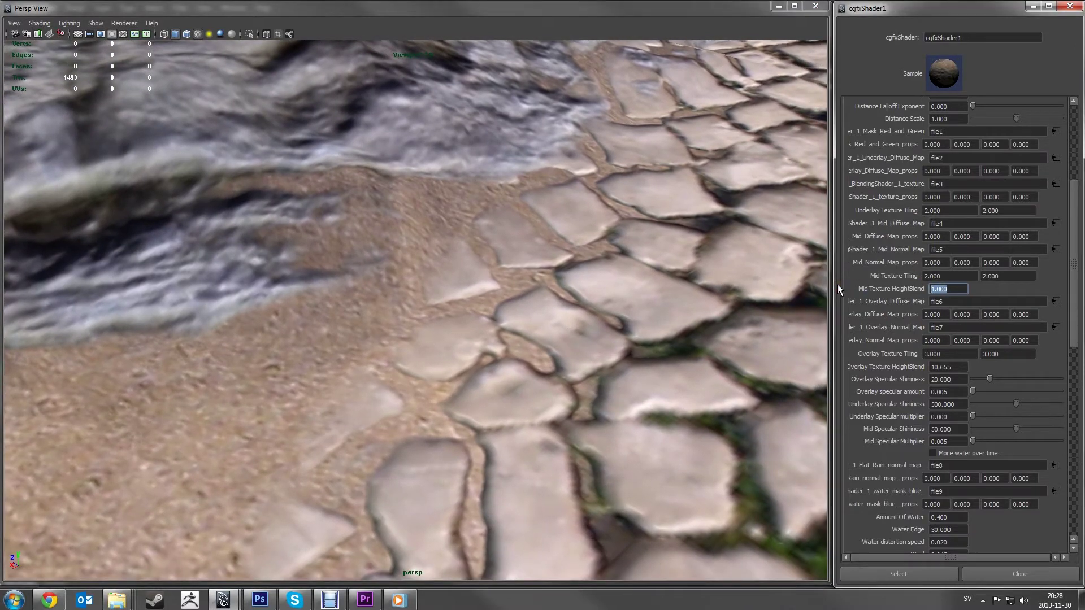
{"action": "type", "text": "0.2"}
{"action": "key", "text": "Return"}
- Set the Mid Texture HeightBlend to 10 to compare the sand and stone transition
{"action": "right_click_drag", "start_coordinate": [419, 295], "coordinate": [394, 212], "text": "alt"}
{"action": "left_click_drag", "start_coordinate": [394, 212], "coordinate": [396, 194], "text": "alt"}
{"action": "right_click_drag", "start_coordinate": [395, 195], "coordinate": [466, 283], "text": "alt"}
{"action": "left_click_drag", "start_coordinate": [467, 283], "coordinate": [508, 322], "text": "alt"}
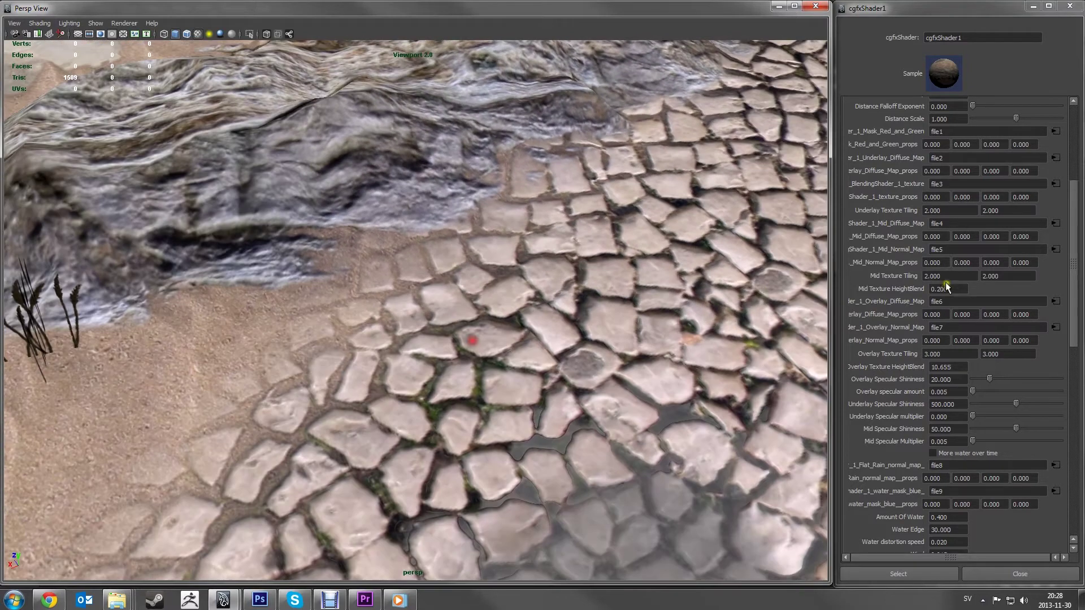
{"action": "left_click", "coordinate": [948, 289]}
{"action": "type", "text": "10"}
{"action": "key", "text": "Return"}
- Return the Mid Texture HeightBlend to 1
{"action": "right_click_drag", "start_coordinate": [432, 205], "coordinate": [452, 368], "text": "alt"}
{"action": "left_click", "coordinate": [955, 289]}
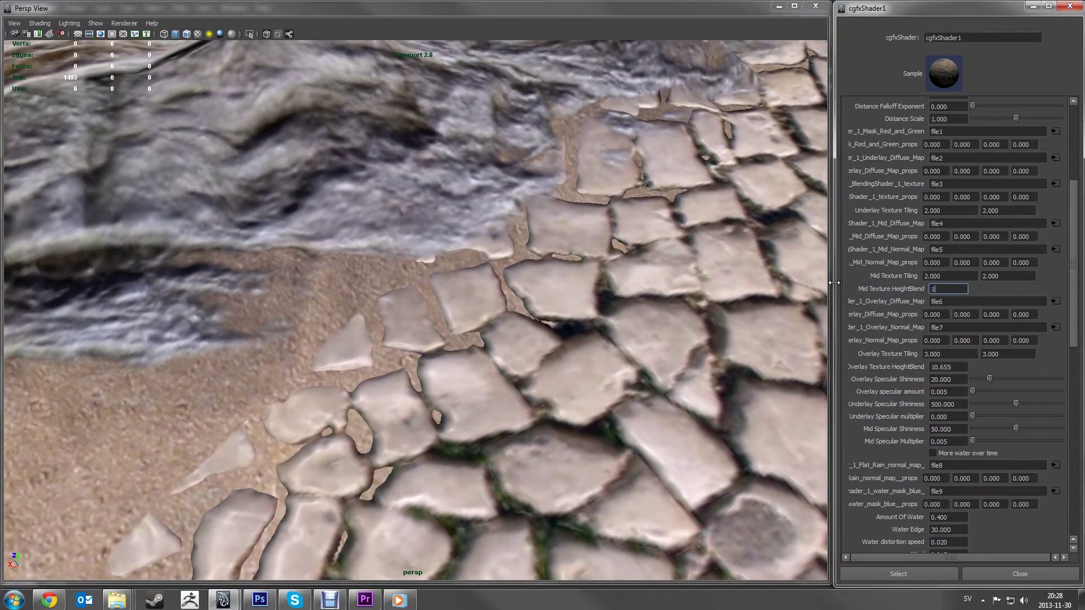
{"action": "key", "text": "Return"}
- Examine the cracked stone path and its blend into the sand and rock, both up close and from afar
{"action": "right_click_drag", "start_coordinate": [610, 282], "coordinate": [378, 120], "text": "alt"}
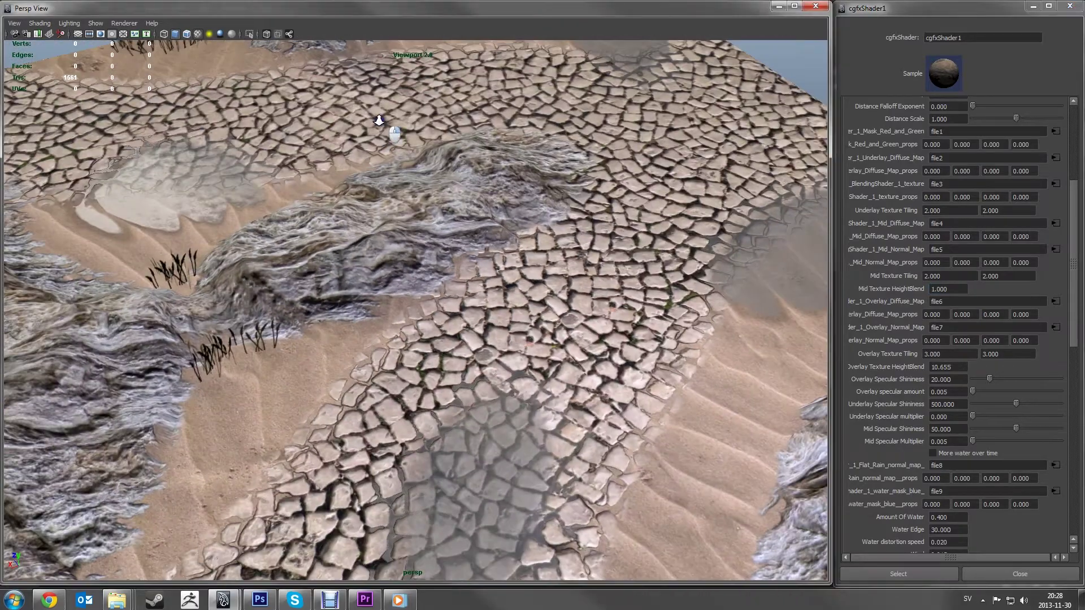
{"action": "middle_click_drag", "start_coordinate": [461, 201], "coordinate": [486, 323], "text": "alt"}
{"action": "left_click_drag", "start_coordinate": [486, 323], "coordinate": [673, 379], "text": "alt"}
{"action": "right_click_drag", "start_coordinate": [434, 227], "coordinate": [504, 402], "text": "alt"}
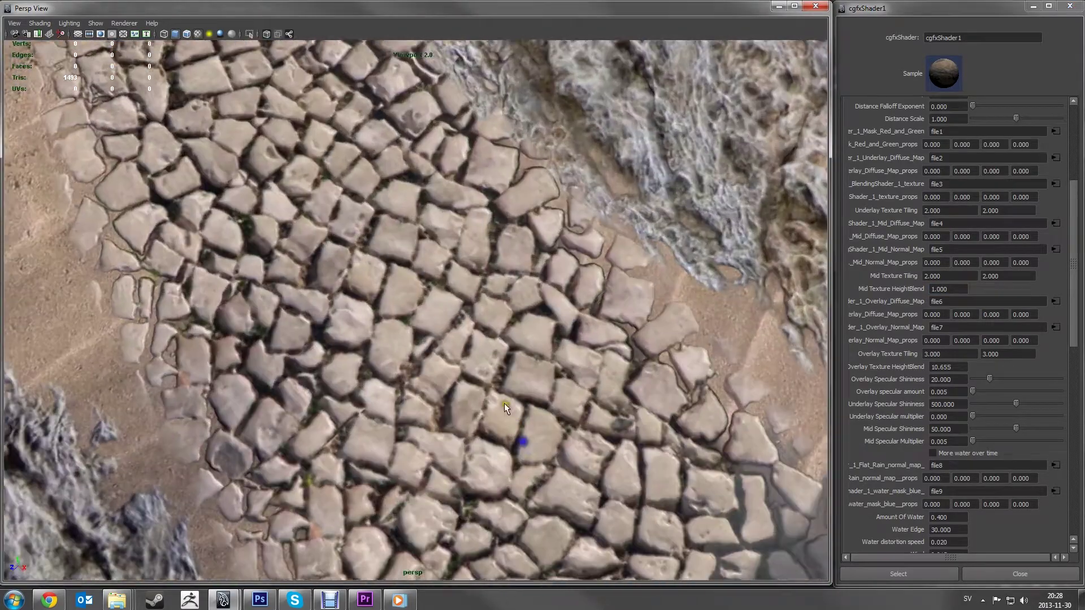
{"action": "left_click_drag", "start_coordinate": [504, 402], "coordinate": [271, 399], "text": "alt"}
{"action": "left_click_drag", "start_coordinate": [475, 243], "coordinate": [659, 329], "text": "alt"}
{"action": "scroll", "coordinate": [660, 329], "scroll_direction": "down", "scroll_amount": 6}
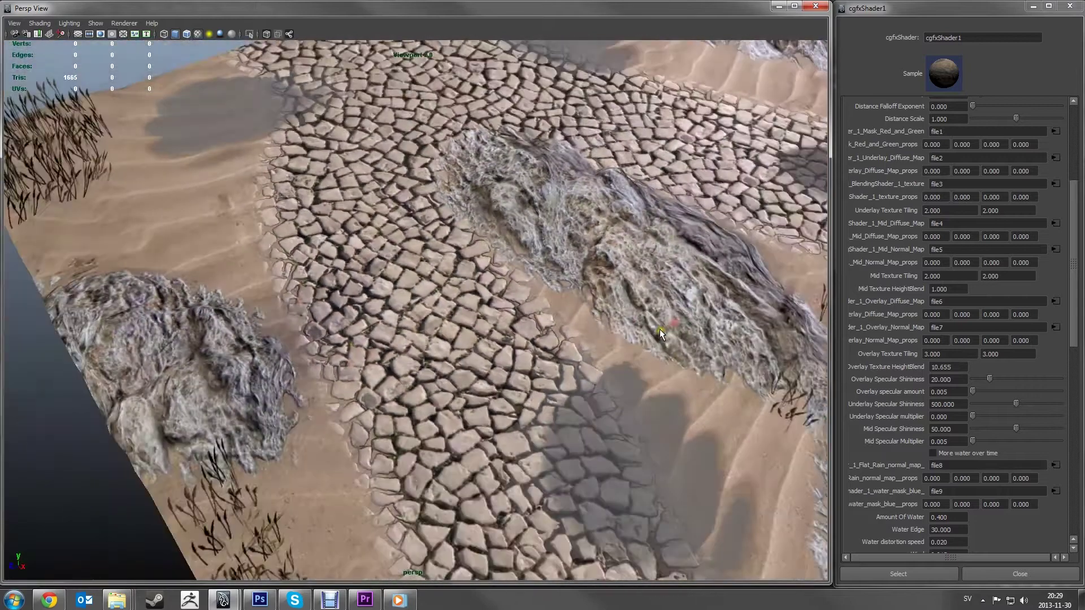
{"action": "middle_click_drag", "start_coordinate": [659, 328], "coordinate": [475, 384], "text": "alt"}
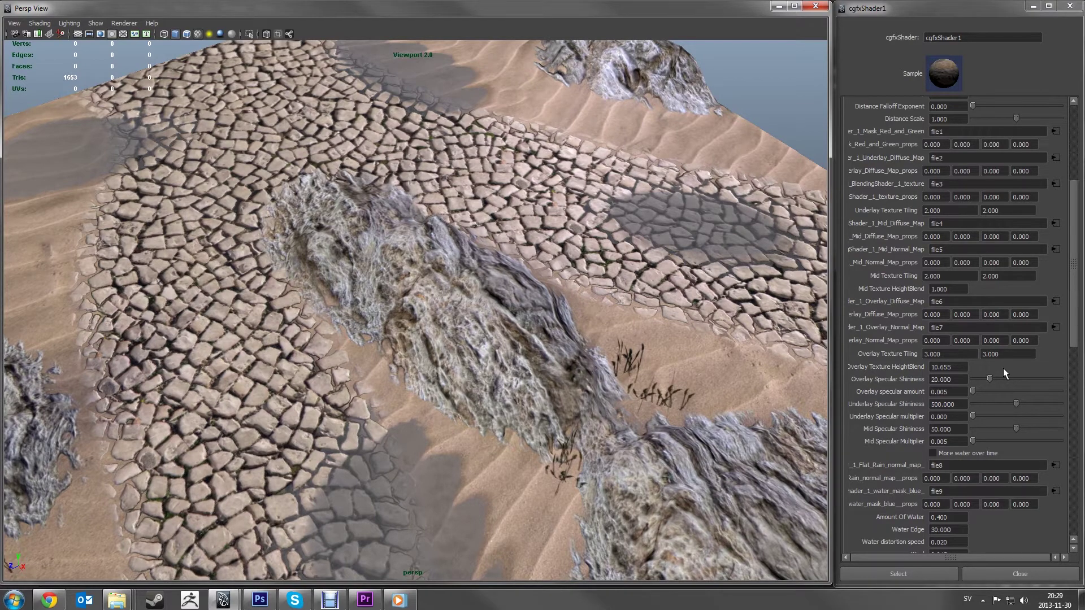
- Examine the puddle across the stones and sand from shallow and steep viewing angles
{"action": "left_click_drag", "start_coordinate": [370, 439], "coordinate": [525, 398], "text": "alt"}
{"action": "middle_click_drag", "start_coordinate": [525, 398], "coordinate": [297, 382], "text": "alt"}
{"action": "left_click_drag", "start_coordinate": [297, 381], "coordinate": [389, 361], "text": "alt"}
{"action": "right_click_drag", "start_coordinate": [390, 362], "coordinate": [653, 456], "text": "alt"}
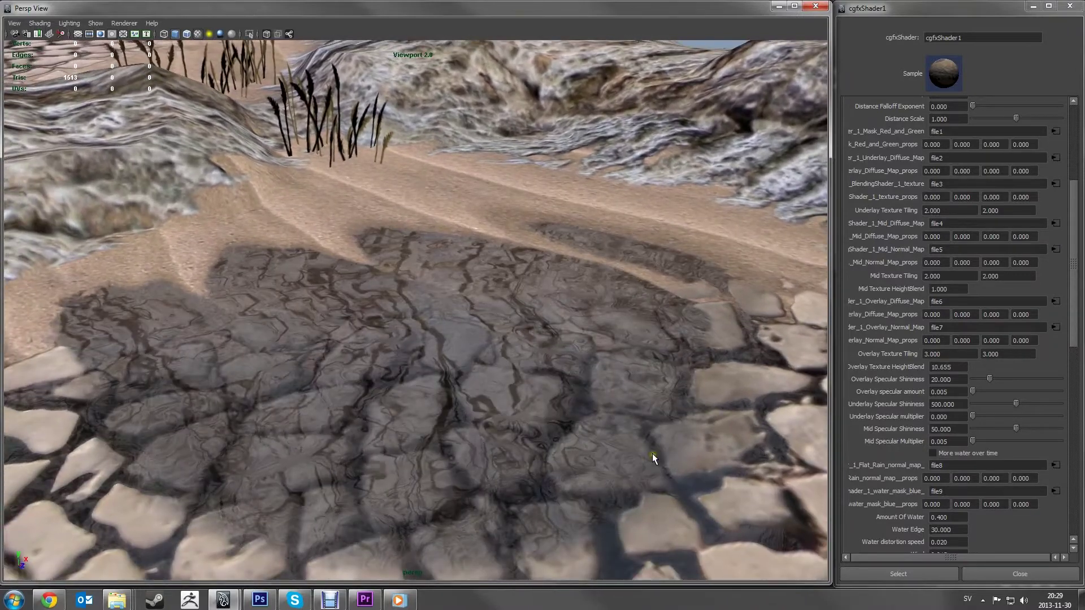
{"action": "left_click_drag", "start_coordinate": [652, 449], "coordinate": [609, 372], "text": "alt"}
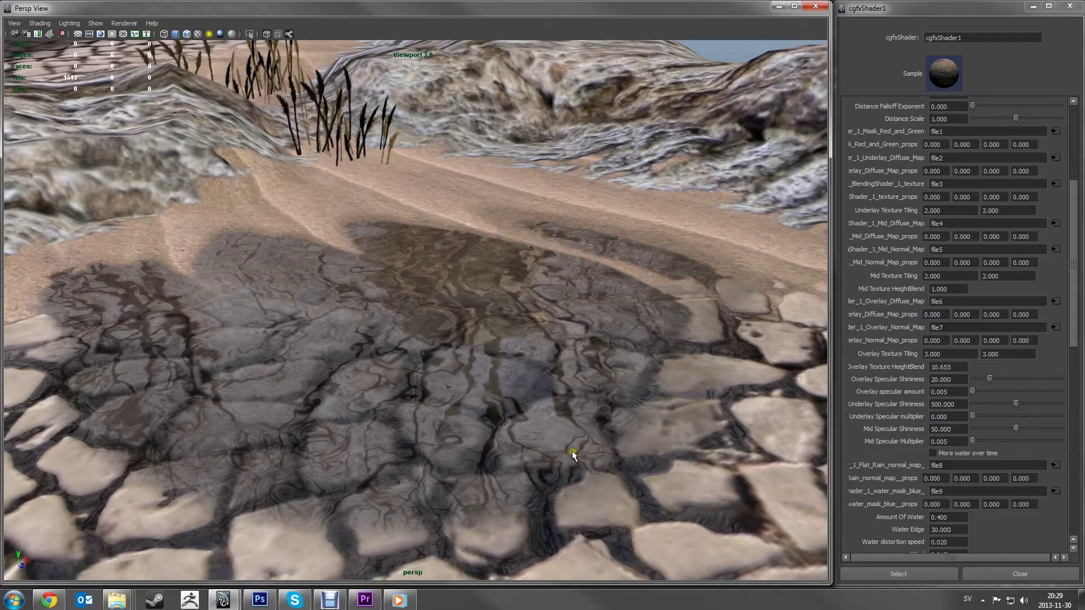
{"action": "left_click_drag", "start_coordinate": [591, 446], "coordinate": [514, 351], "text": "alt"}
{"action": "middle_click_drag", "start_coordinate": [543, 393], "coordinate": [496, 379], "text": "alt"}
{"action": "right_click_drag", "start_coordinate": [524, 416], "coordinate": [441, 279], "text": "alt"}
{"action": "middle_click_drag", "start_coordinate": [446, 280], "coordinate": [544, 321], "text": "alt"}
{"action": "left_click_drag", "start_coordinate": [544, 321], "coordinate": [370, 308], "text": "alt"}
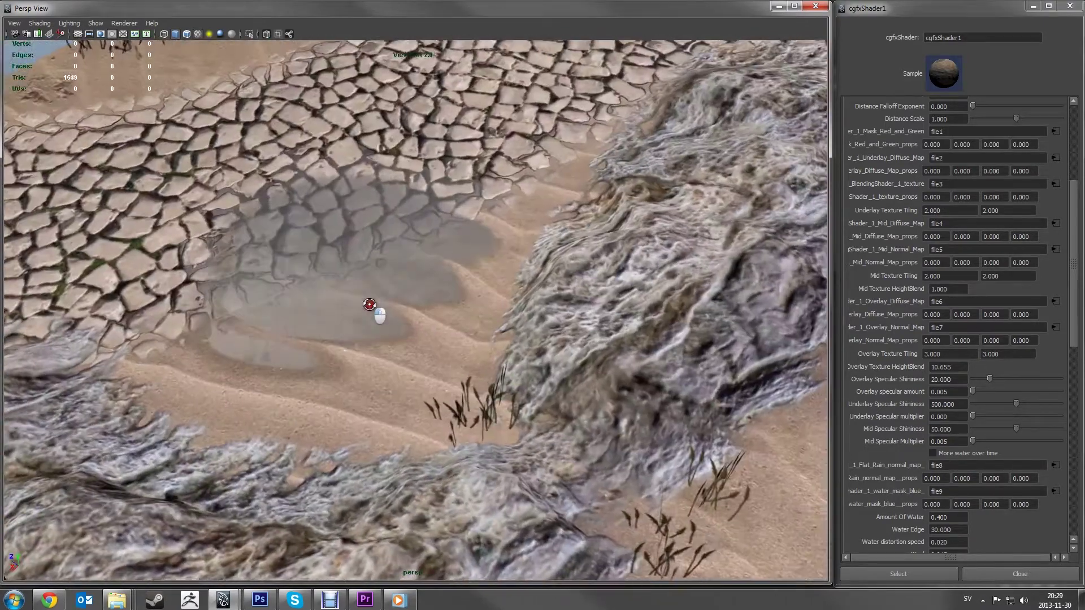
- Examine the puddle's edge along the sand ripples up close, and its reflections at a shallow viewing angle
{"action": "middle_click_drag", "start_coordinate": [371, 307], "coordinate": [436, 290], "text": "alt"}
{"action": "left_click_drag", "start_coordinate": [436, 289], "coordinate": [417, 307], "text": "alt"}
{"action": "middle_click_drag", "start_coordinate": [417, 307], "coordinate": [429, 315], "text": "alt"}
{"action": "right_click_drag", "start_coordinate": [429, 314], "coordinate": [415, 226], "text": "alt"}
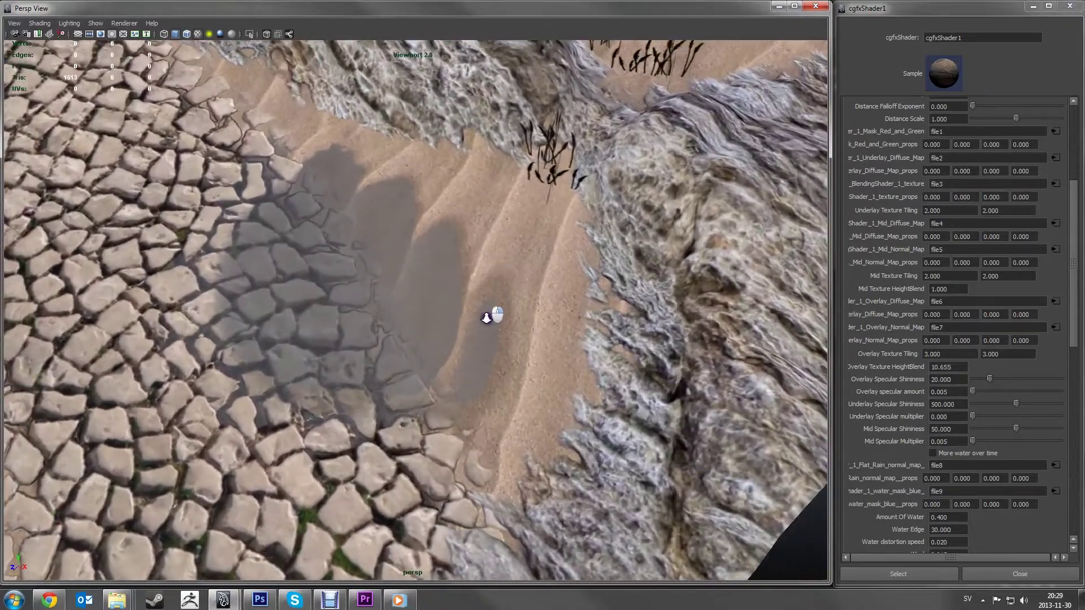
{"action": "middle_click_drag", "start_coordinate": [415, 226], "coordinate": [460, 305], "text": "alt"}
{"action": "mouse_move", "coordinate": [486, 317]}
{"action": "left_mouse_down", "text": "alt"}
{"action": "mouse_move", "coordinate": [436, 244]}
{"action": "mouse_move", "coordinate": [480, 317]}
{"action": "left_mouse_up", "text": "alt"}
{"action": "right_click_drag", "start_coordinate": [481, 317], "coordinate": [422, 357], "text": "alt"}
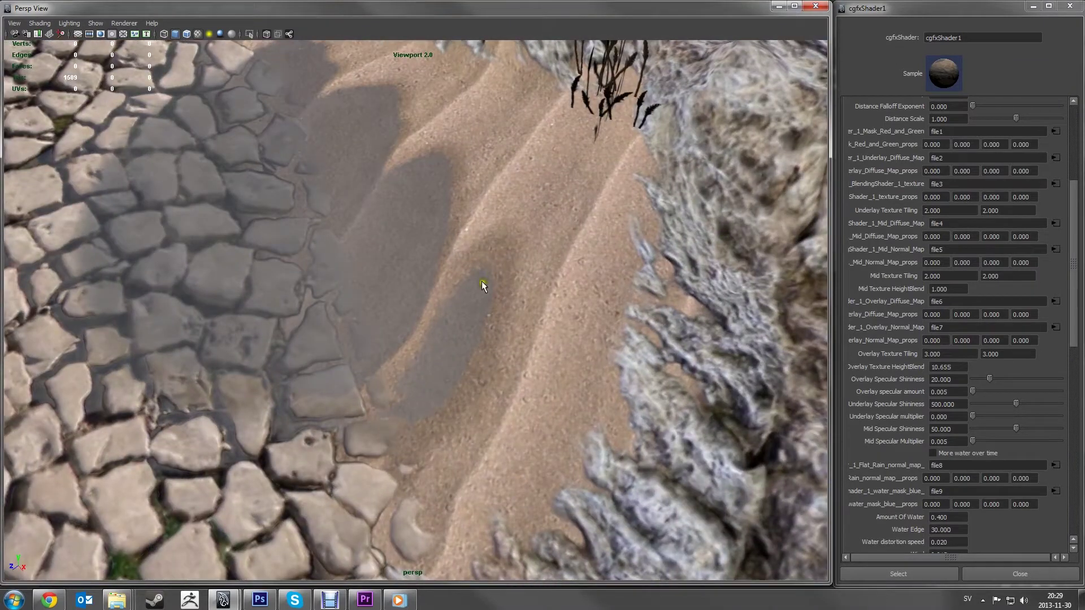
{"action": "mouse_move", "coordinate": [408, 366]}
{"action": "left_mouse_down", "text": "alt"}
{"action": "mouse_move", "coordinate": [418, 356]}
{"action": "mouse_move", "coordinate": [476, 402]}
{"action": "mouse_move", "coordinate": [464, 477]}
{"action": "left_mouse_up", "text": "alt"}
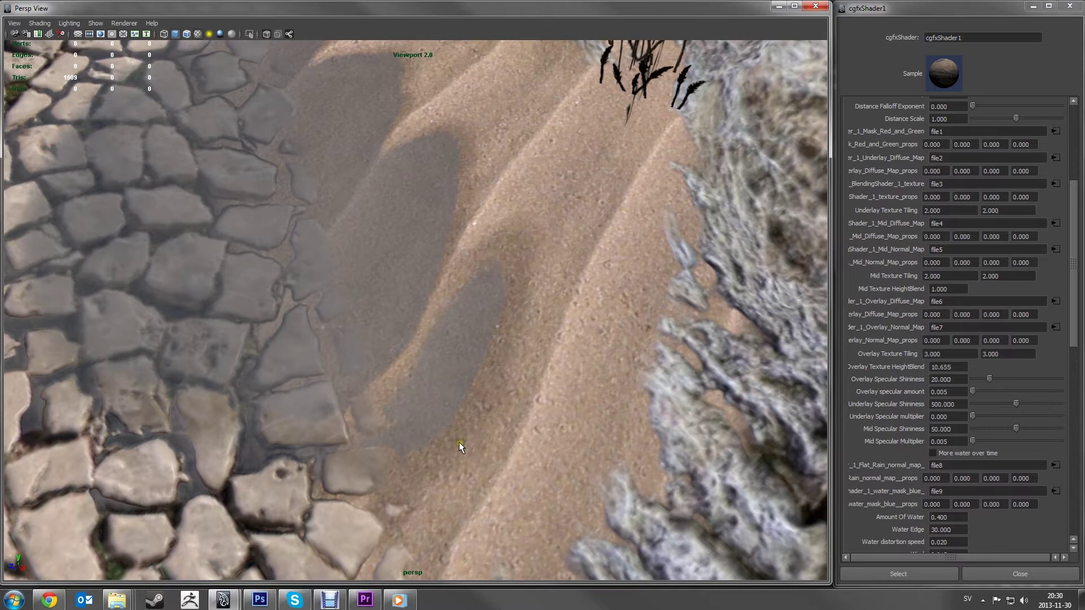
{"action": "left_click_drag", "start_coordinate": [459, 443], "coordinate": [617, 458], "text": "alt"}
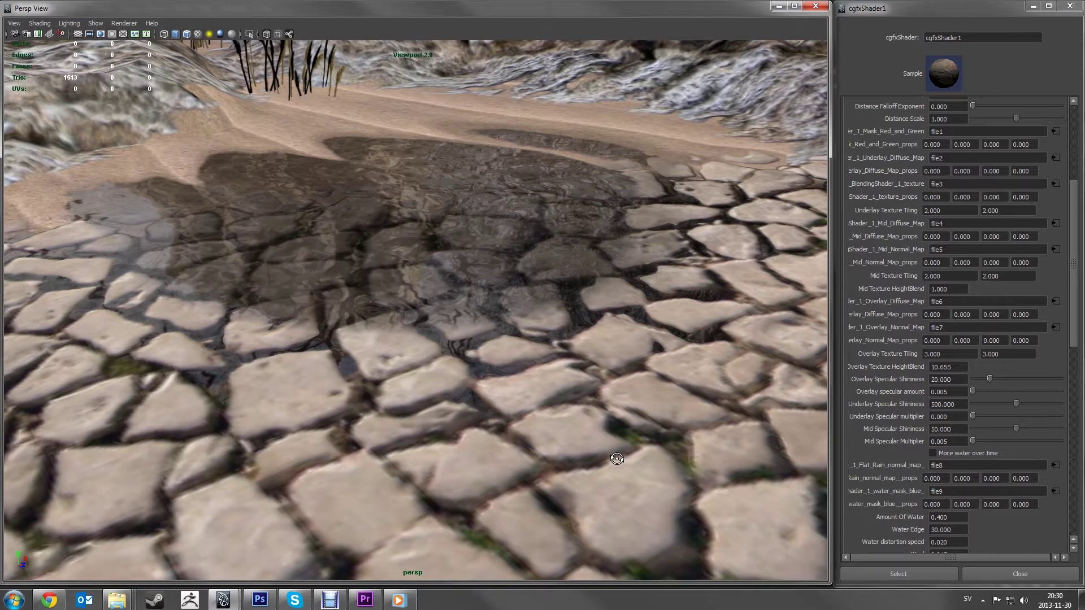
{"action": "left_click_drag", "start_coordinate": [501, 401], "coordinate": [508, 466], "text": "alt"}
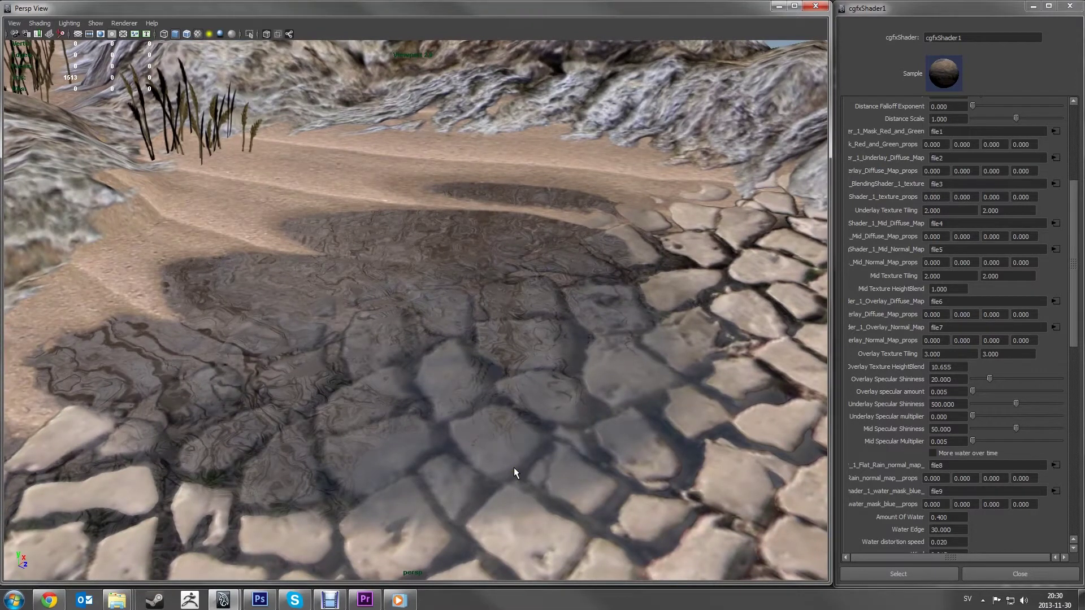
- Set the Amount Of Water to 0.2, with the whole puddle in view
{"action": "left_click_drag", "start_coordinate": [1072, 314], "coordinate": [1074, 415]}
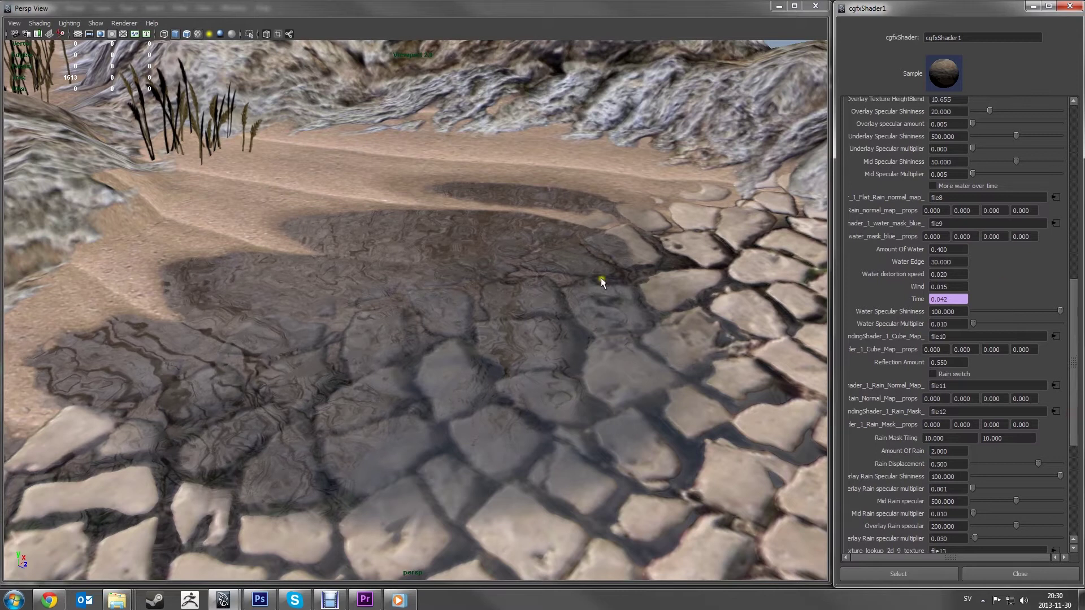
{"action": "left_click_drag", "start_coordinate": [588, 303], "coordinate": [523, 267], "text": "alt"}
{"action": "middle_click_drag", "start_coordinate": [523, 267], "coordinate": [531, 257], "text": "alt"}
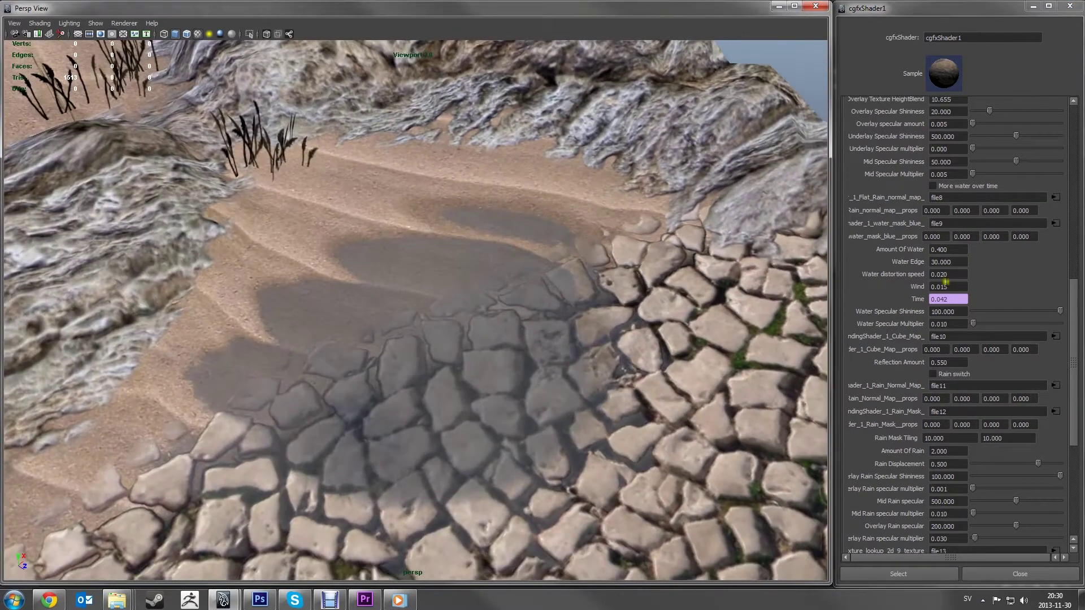
{"action": "left_click", "coordinate": [938, 250]}
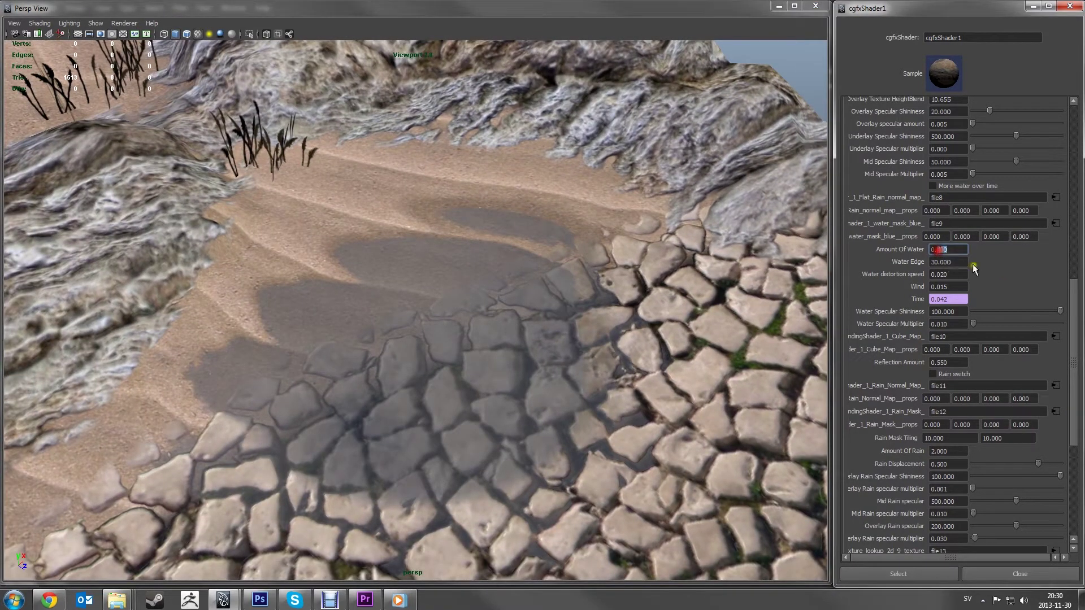
{"action": "type", "text": "200"}
{"action": "key", "text": "Return"}
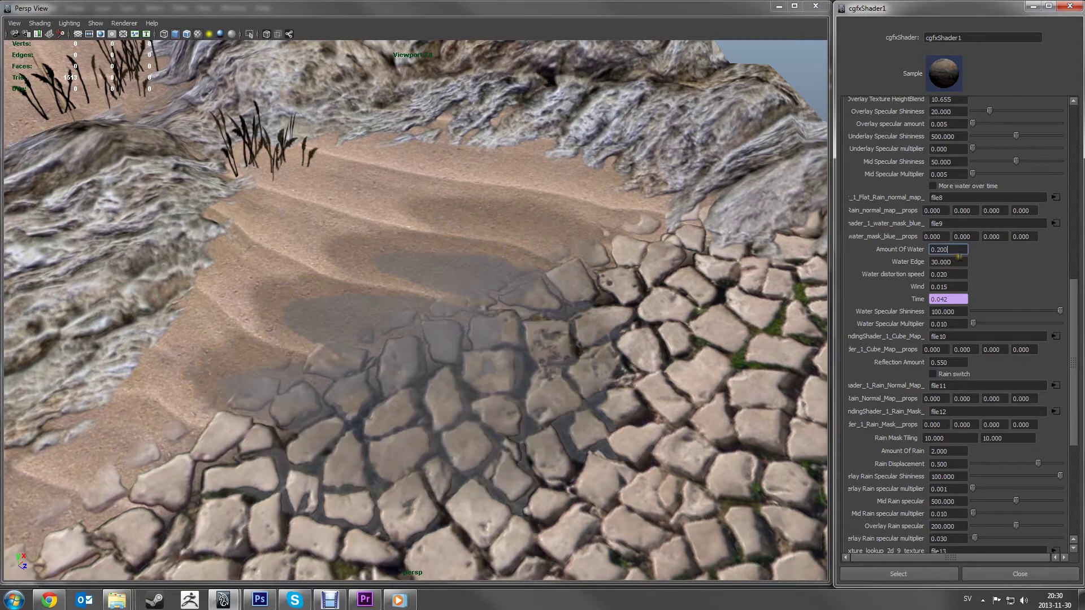
- Return the Amount Of Water to 0.4
{"action": "left_click_drag", "start_coordinate": [953, 249], "coordinate": [919, 260]}
{"action": "type", "text": "4"}
{"action": "key", "text": "Return"}
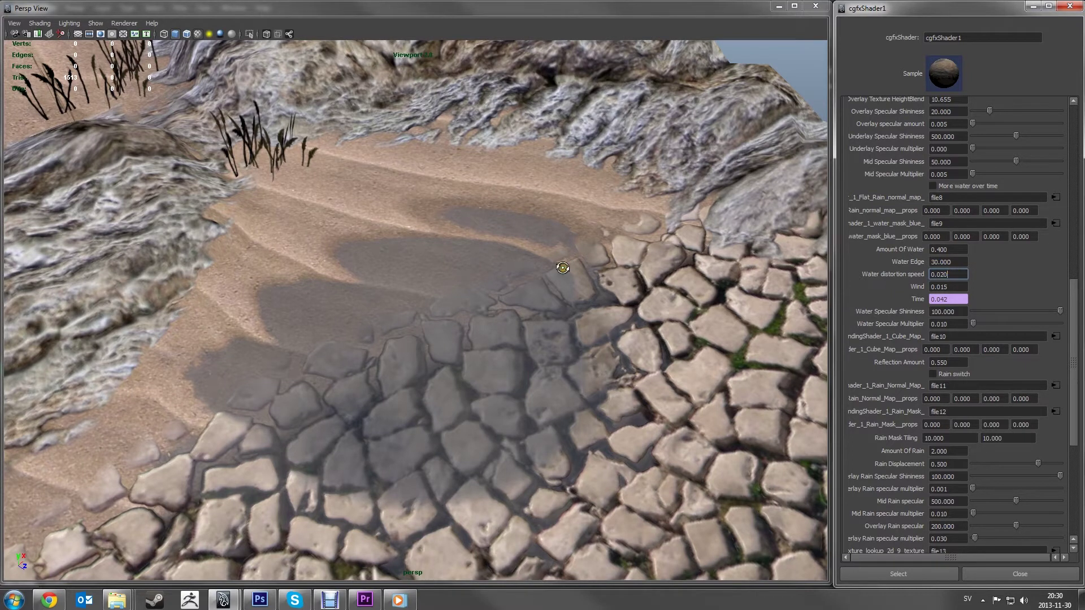
- Try a Water distortion speed of 0.05 and then 0.02, viewing the puddle's surface at a shallow angle
{"action": "left_click_drag", "start_coordinate": [562, 268], "coordinate": [558, 291], "text": "alt"}
{"action": "right_click_drag", "start_coordinate": [559, 291], "coordinate": [601, 368], "text": "alt"}
{"action": "left_click_drag", "start_coordinate": [601, 368], "coordinate": [588, 391], "text": "alt"}
{"action": "right_click_drag", "start_coordinate": [589, 391], "coordinate": [602, 247], "text": "alt"}
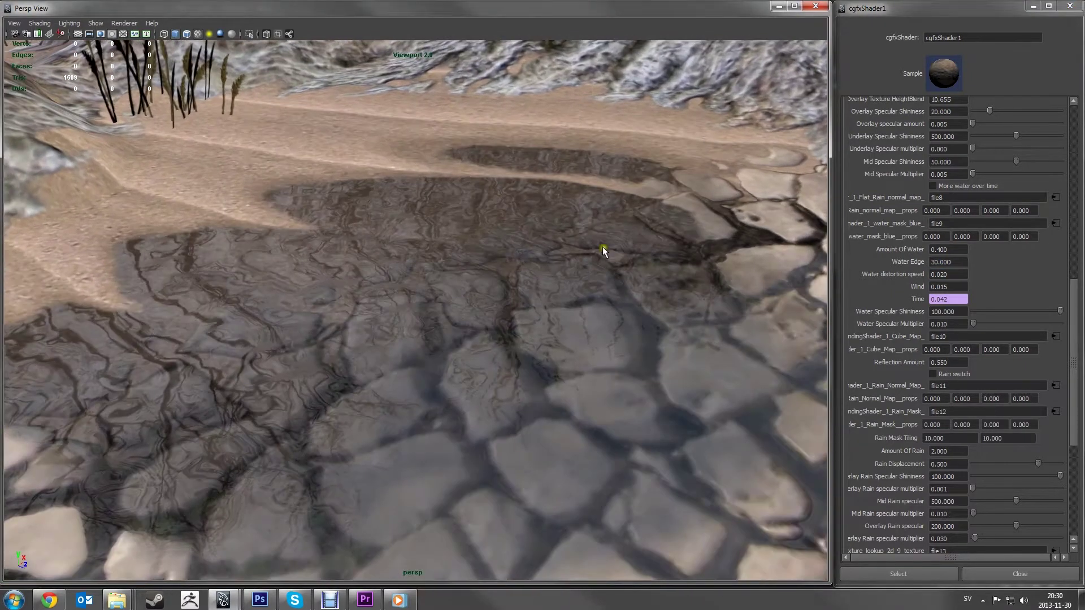
{"action": "left_click", "coordinate": [939, 274]}
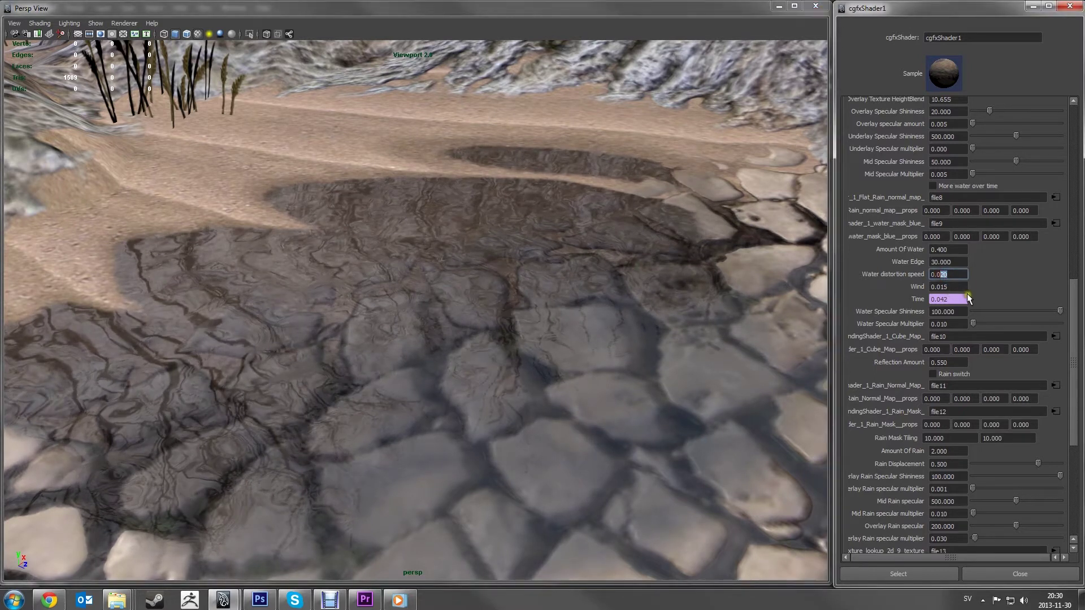
{"action": "type", "text": "50"}
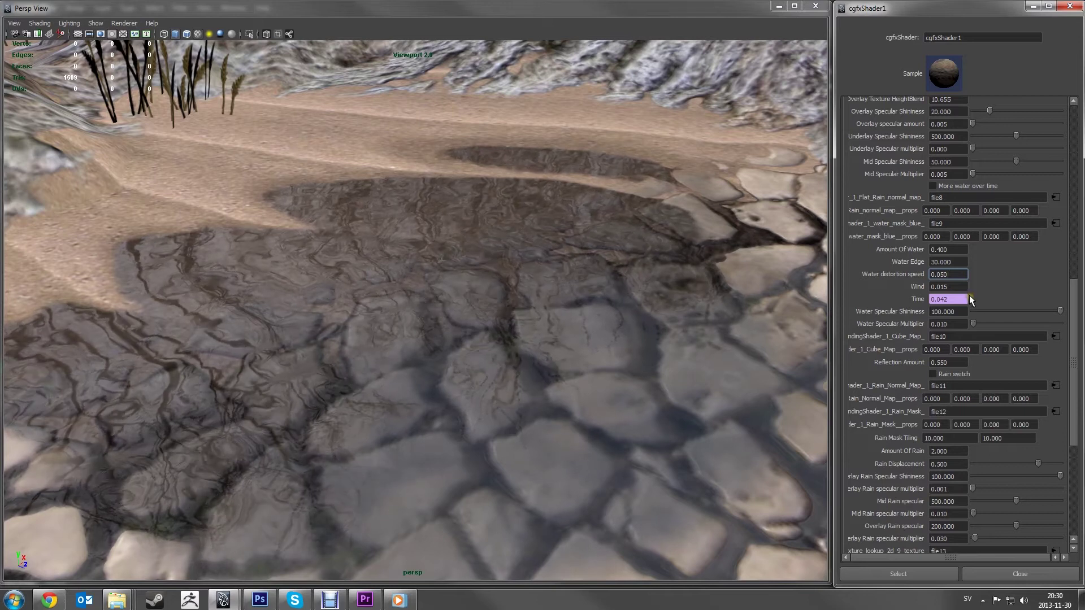
{"action": "left_click_drag", "start_coordinate": [953, 275], "coordinate": [941, 274]}
{"action": "type", "text": "20"}
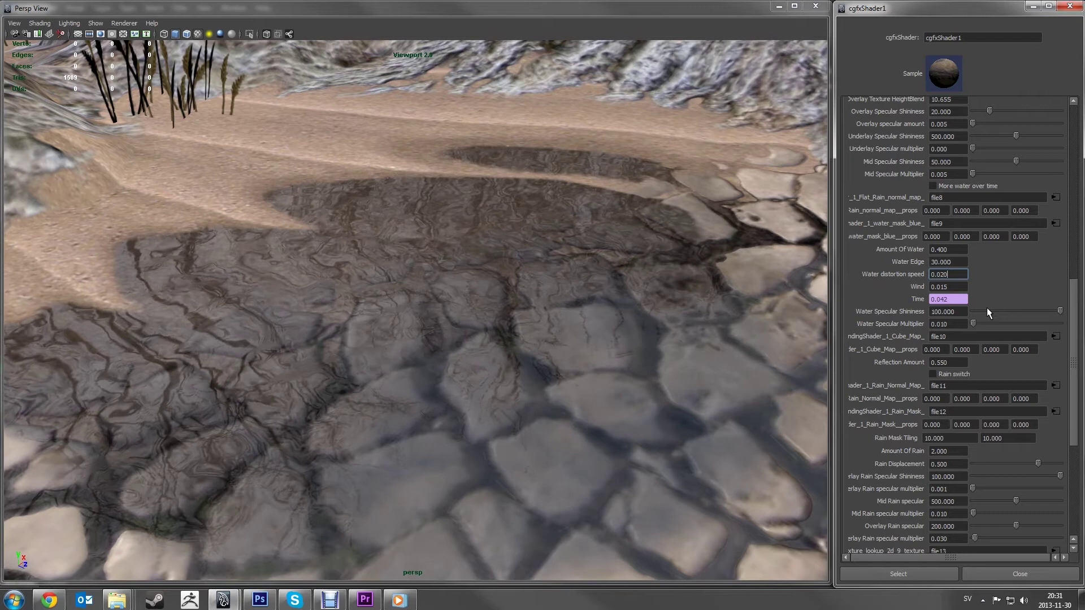
- Set the Water distortion speed to 0.03 and the Wind to 0.02, checking the puddle up close
{"action": "left_click_drag", "start_coordinate": [938, 275], "coordinate": [947, 276]}
{"action": "type", "text": "30"}
{"action": "left_click_drag", "start_coordinate": [939, 287], "coordinate": [947, 287]}
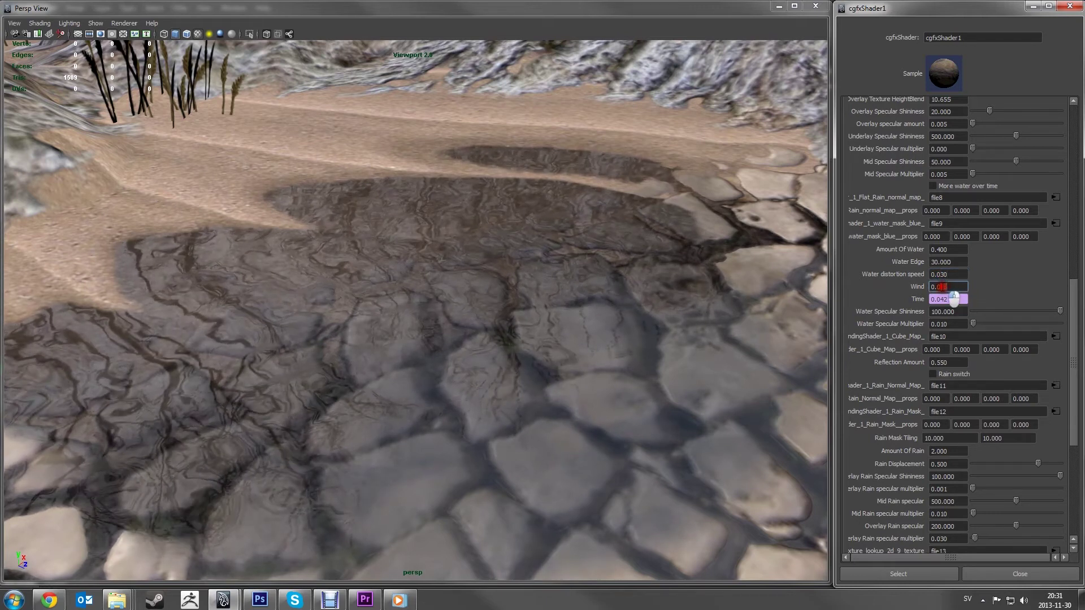
{"action": "left_click_drag", "start_coordinate": [654, 331], "coordinate": [586, 400], "text": "alt"}
{"action": "right_click_drag", "start_coordinate": [585, 399], "coordinate": [525, 261], "text": "alt"}
{"action": "left_click", "coordinate": [951, 285]}
{"action": "left_click_drag", "start_coordinate": [951, 285], "coordinate": [942, 286]}
{"action": "type", "text": "20"}
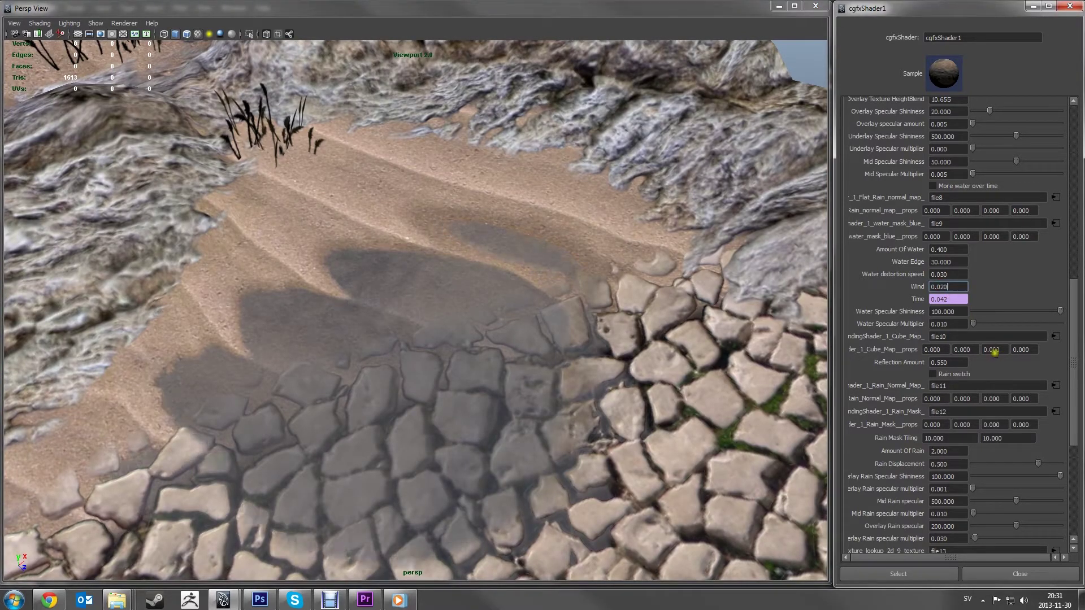
{"action": "middle_click_drag", "start_coordinate": [491, 162], "coordinate": [463, 242], "text": "alt"}
{"action": "right_click_drag", "start_coordinate": [462, 243], "coordinate": [593, 468], "text": "alt"}
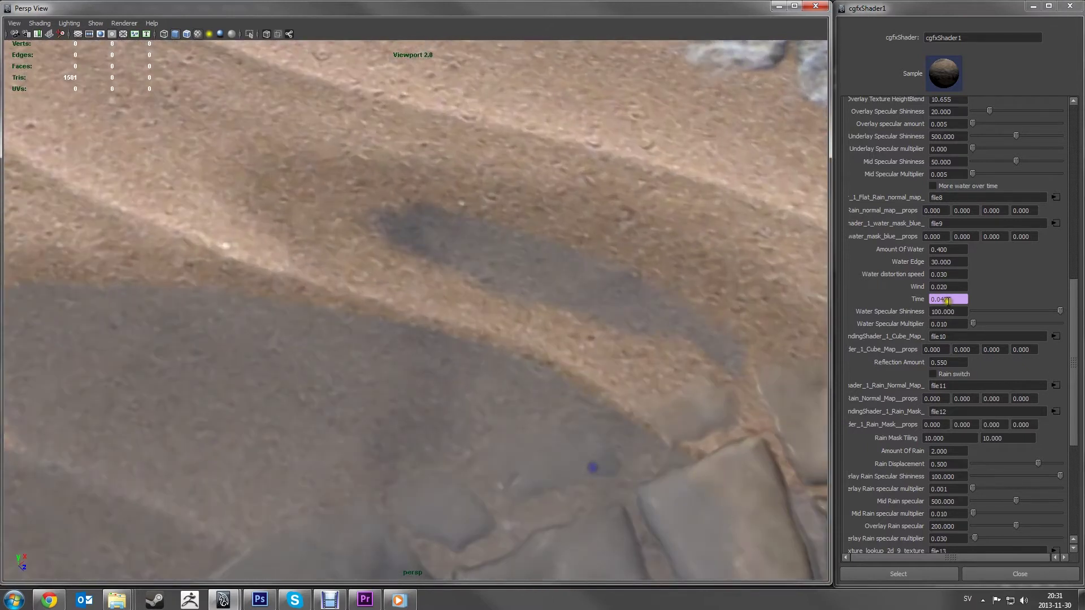
- Try a Water Edge of 50, inspect the puddle's border up close, and return the value to 30
{"action": "left_click", "coordinate": [942, 261]}
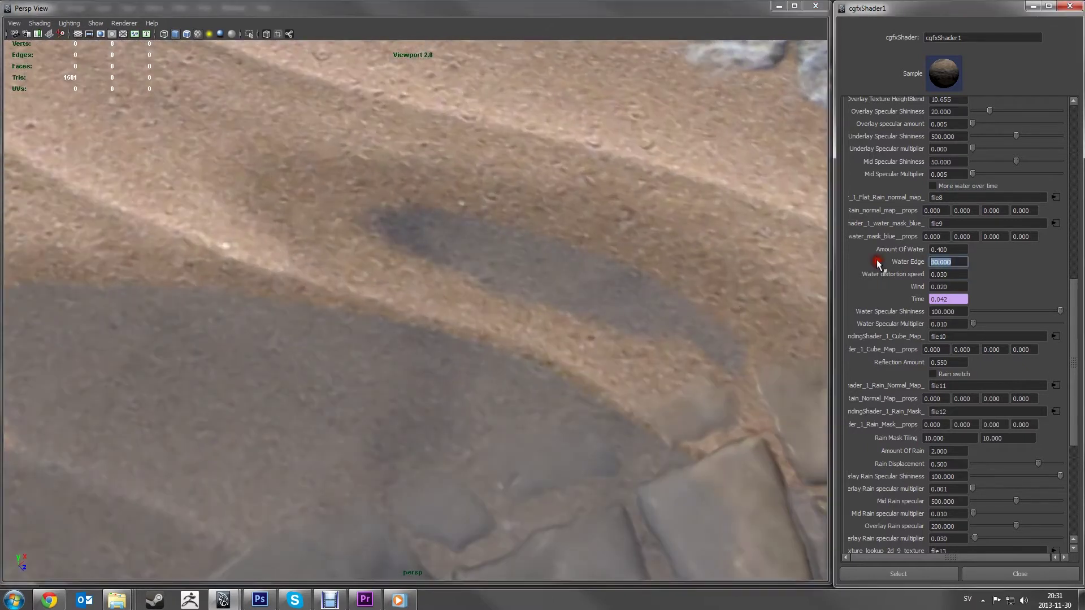
{"action": "type", "text": "50"}
{"action": "key", "text": "Return"}
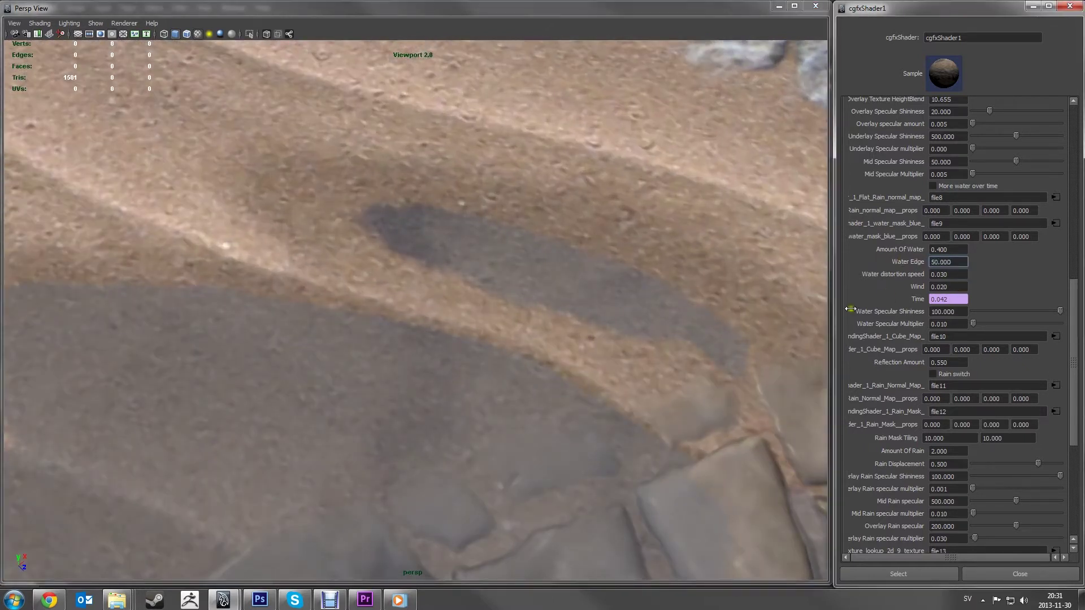
{"action": "left_click_drag", "start_coordinate": [748, 302], "coordinate": [701, 305], "text": "alt"}
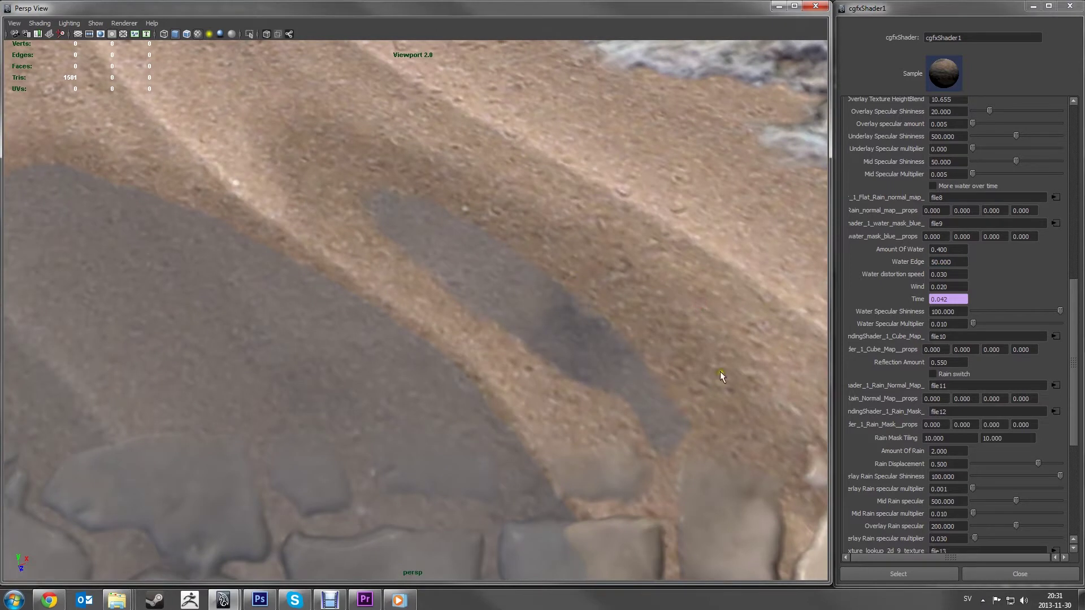
{"action": "left_click_drag", "start_coordinate": [632, 381], "coordinate": [650, 396], "text": "alt"}
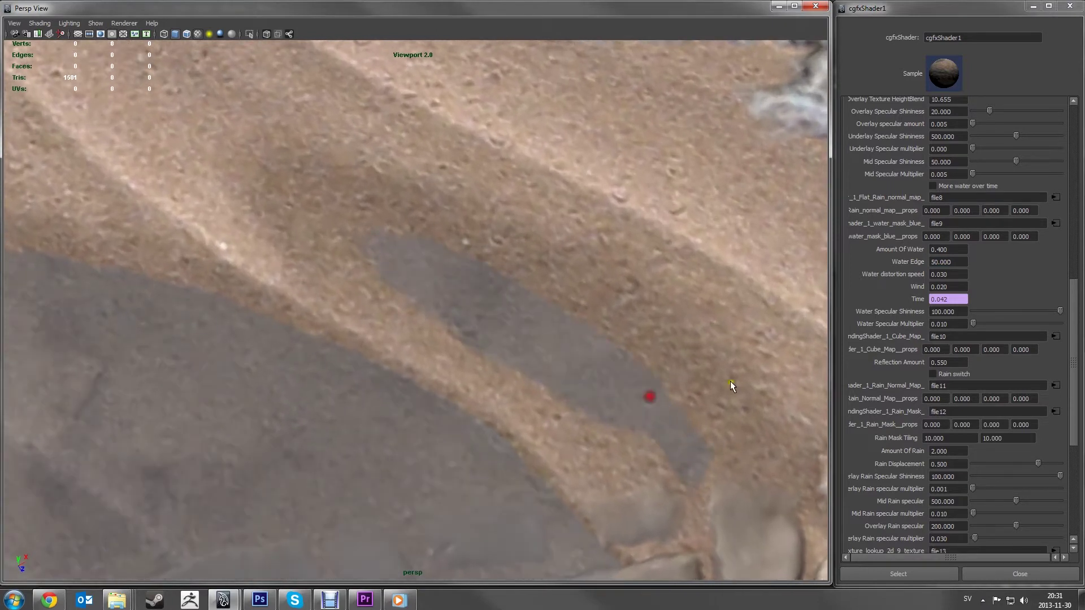
{"action": "left_click", "coordinate": [963, 261]}
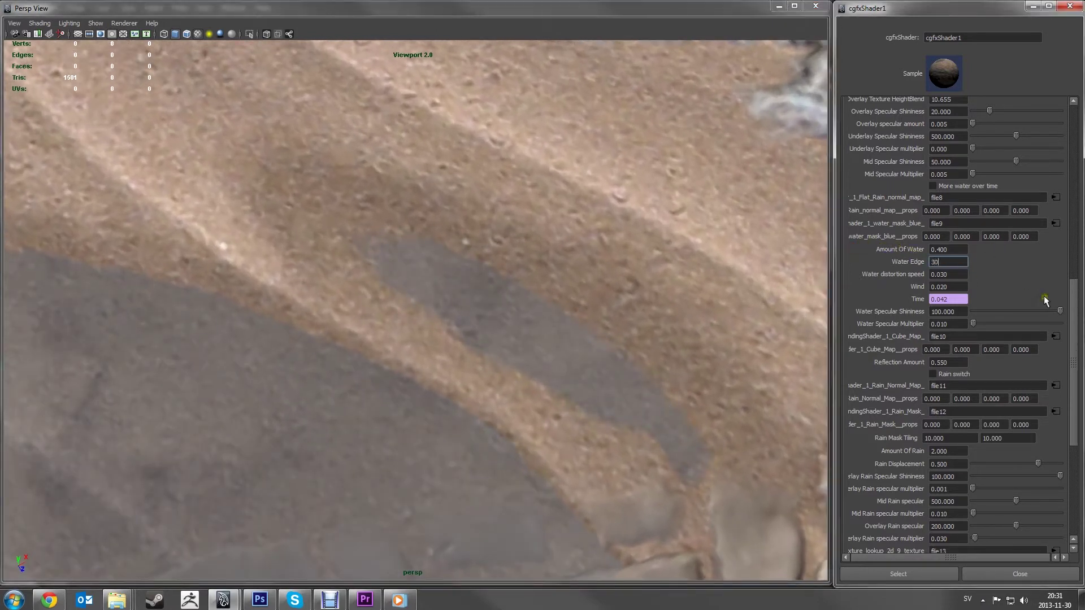
{"action": "key", "text": "Return"}
- Set the Wind to 0.015, with the whole puddle and surrounding rocks in view
{"action": "left_click", "coordinate": [942, 287]}
{"action": "type", "text": "0.015"}
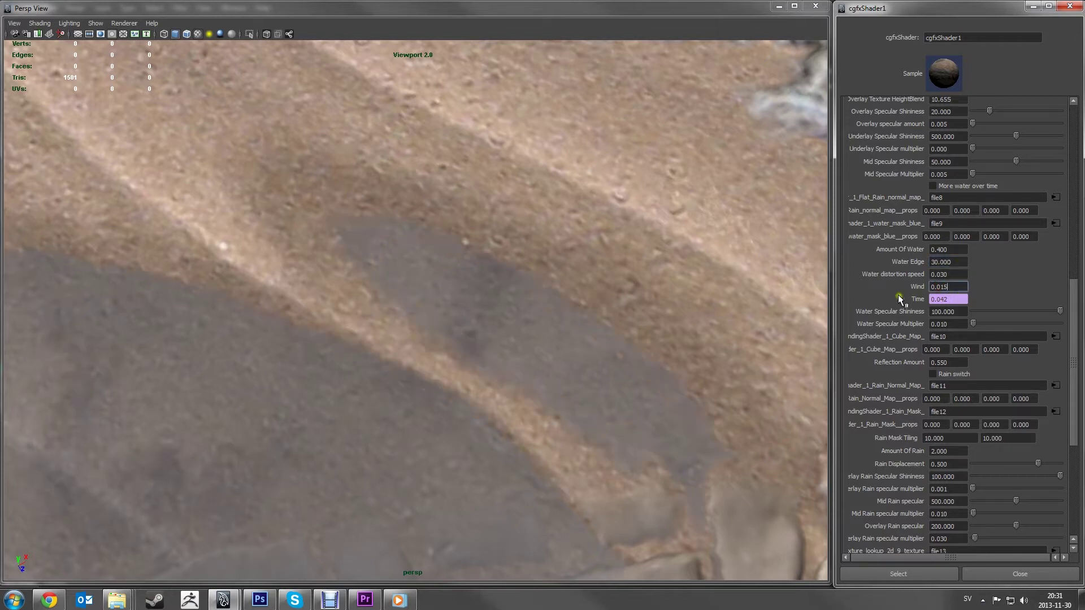
{"action": "left_click_drag", "start_coordinate": [503, 425], "coordinate": [557, 384], "text": "alt"}
{"action": "right_click_drag", "start_coordinate": [557, 385], "coordinate": [501, 416], "text": "alt"}
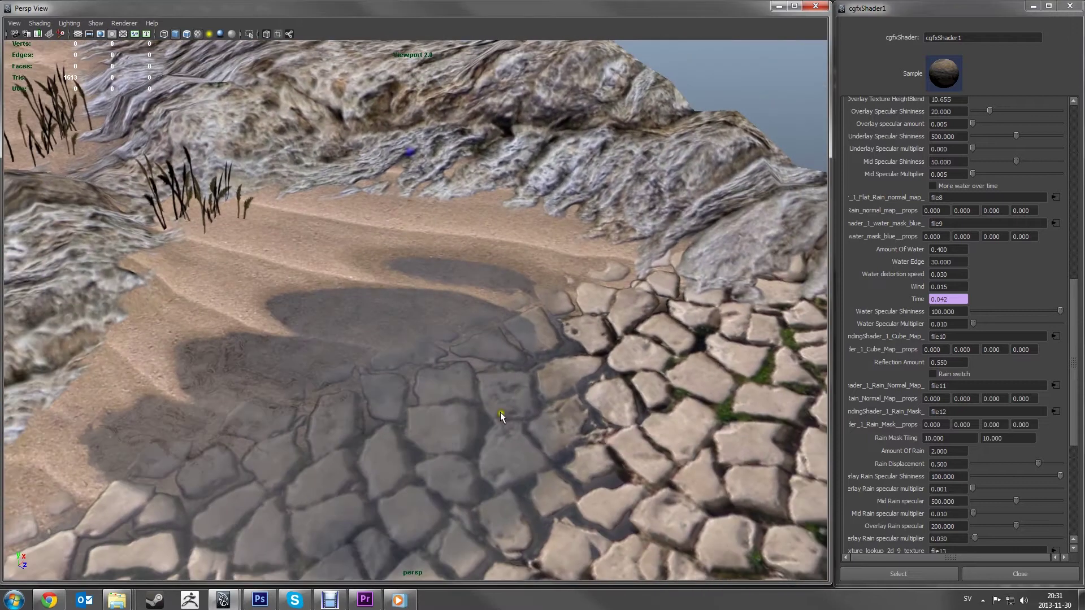
{"action": "left_click_drag", "start_coordinate": [501, 416], "coordinate": [520, 380], "text": "alt"}
{"action": "middle_click_drag", "start_coordinate": [521, 380], "coordinate": [522, 376], "text": "alt"}
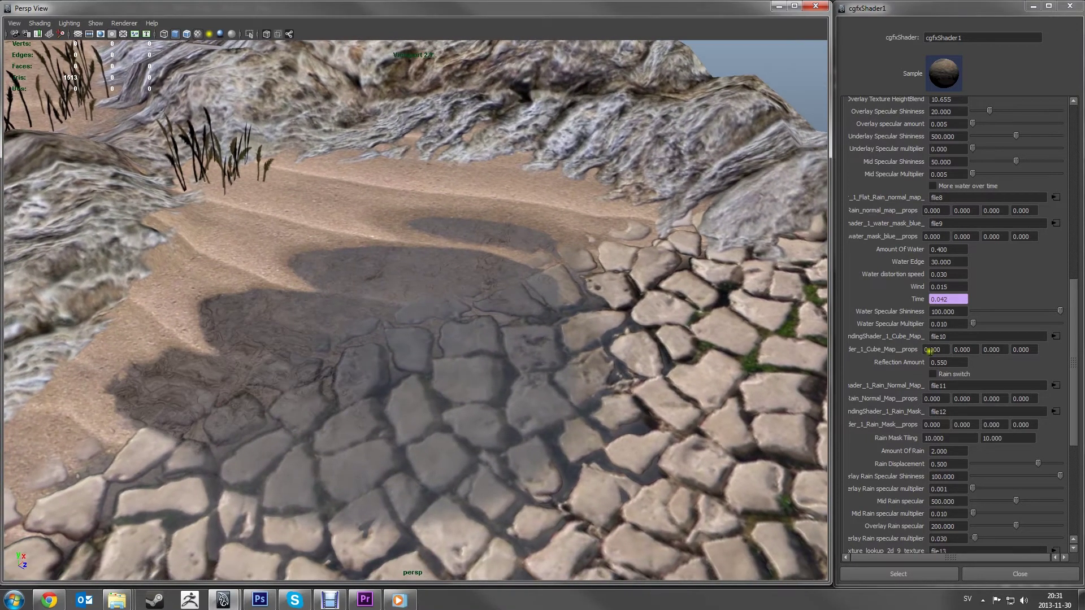
- Try a Reflection Amount of 0.3, viewing the puddle from a low and a higher angle
{"action": "left_click_drag", "start_coordinate": [659, 370], "coordinate": [651, 331], "text": "alt"}
{"action": "left_click", "coordinate": [946, 362]}
{"action": "left_click_drag", "start_coordinate": [945, 362], "coordinate": [936, 362]}
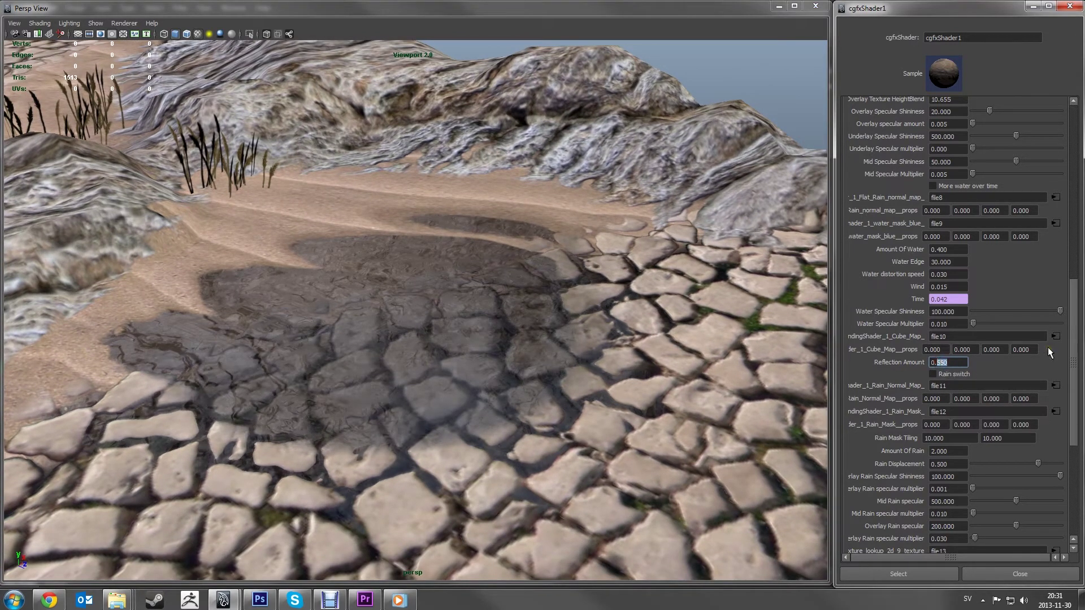
{"action": "type", "text": "2"}
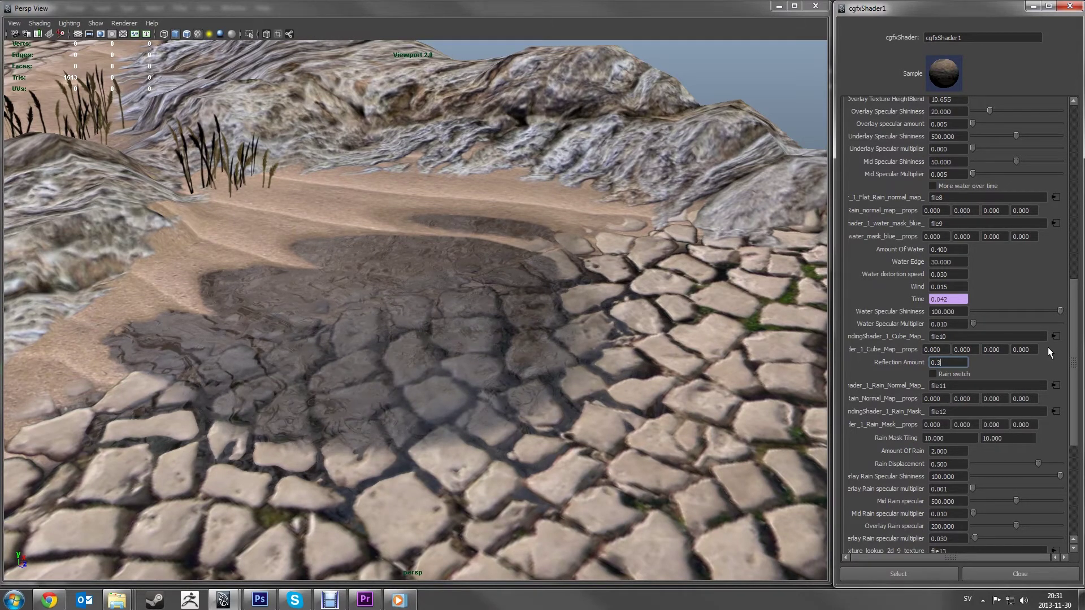
{"action": "key", "text": "Return"}
{"action": "left_click_drag", "start_coordinate": [457, 136], "coordinate": [511, 234], "text": "alt"}
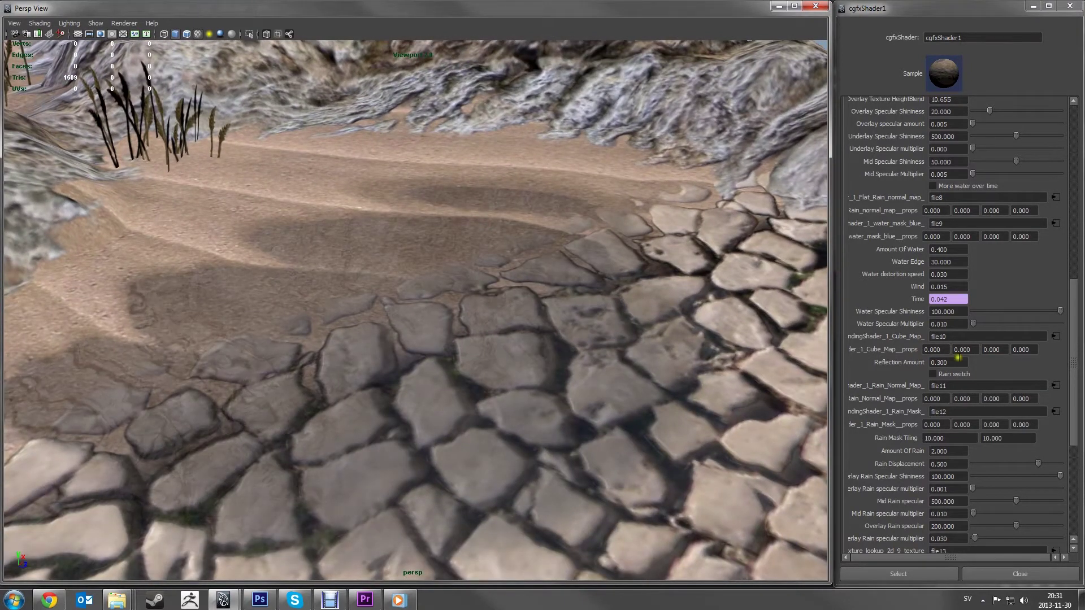
- Try a Reflection Amount of 1 and check the mirrored surroundings on the puddle's surface
{"action": "left_click", "coordinate": [934, 361]}
{"action": "type", "text": "1"}
{"action": "key", "text": "Return"}
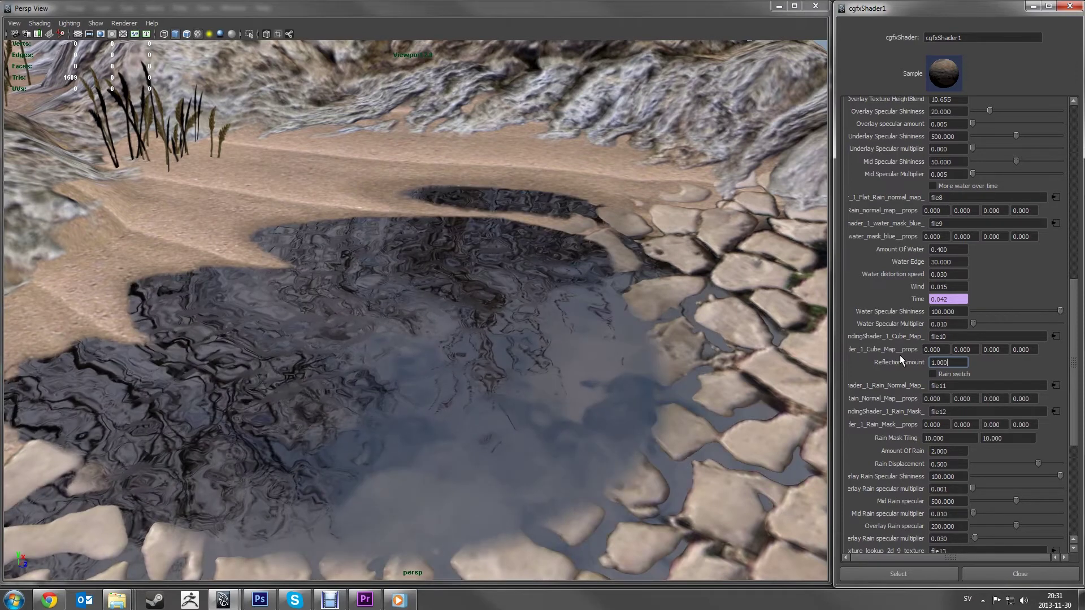
{"action": "mouse_move", "coordinate": [610, 315]}
{"action": "left_mouse_down", "text": "alt"}
{"action": "mouse_move", "coordinate": [625, 328]}
{"action": "mouse_move", "coordinate": [636, 377]}
{"action": "mouse_move", "coordinate": [632, 331]}
{"action": "mouse_move", "coordinate": [646, 326]}
{"action": "mouse_move", "coordinate": [598, 312]}
{"action": "left_mouse_up", "text": "alt"}
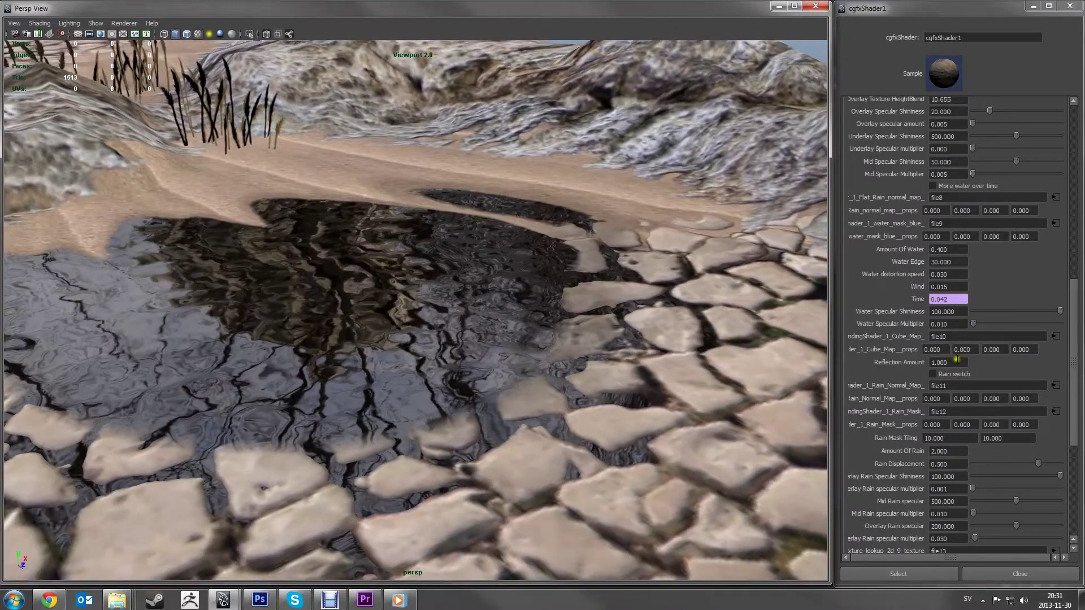
- Return the Reflection Amount to 0.55, with the wider terrain around the puddle in view
{"action": "left_click_drag", "start_coordinate": [956, 362], "coordinate": [876, 347]}
{"action": "type", "text": "0.55"}
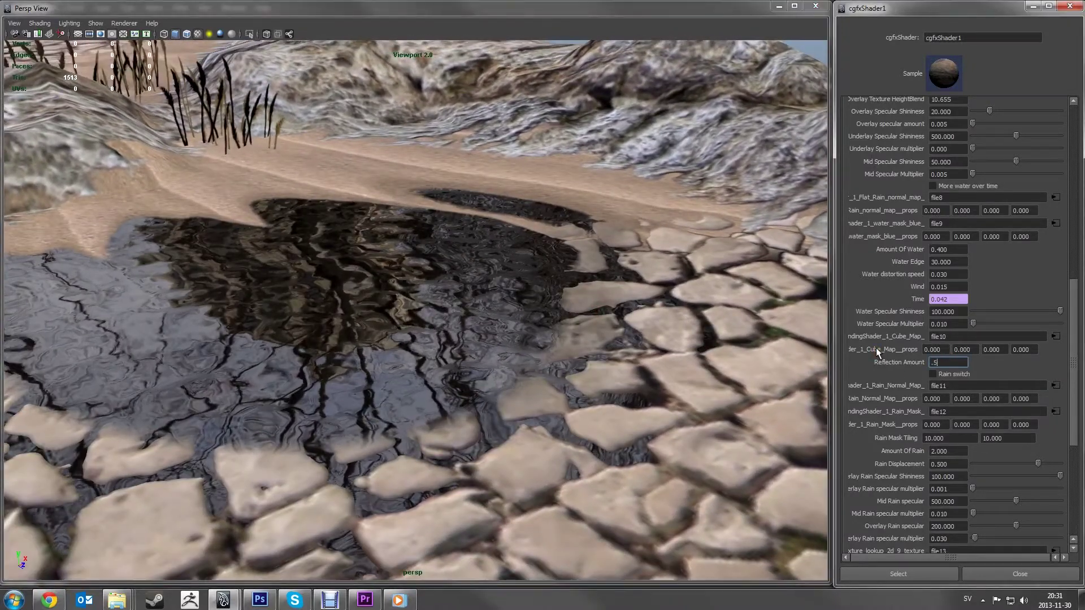
{"action": "key", "text": "Return"}
{"action": "right_click_drag", "start_coordinate": [480, 368], "coordinate": [402, 204], "text": "alt"}
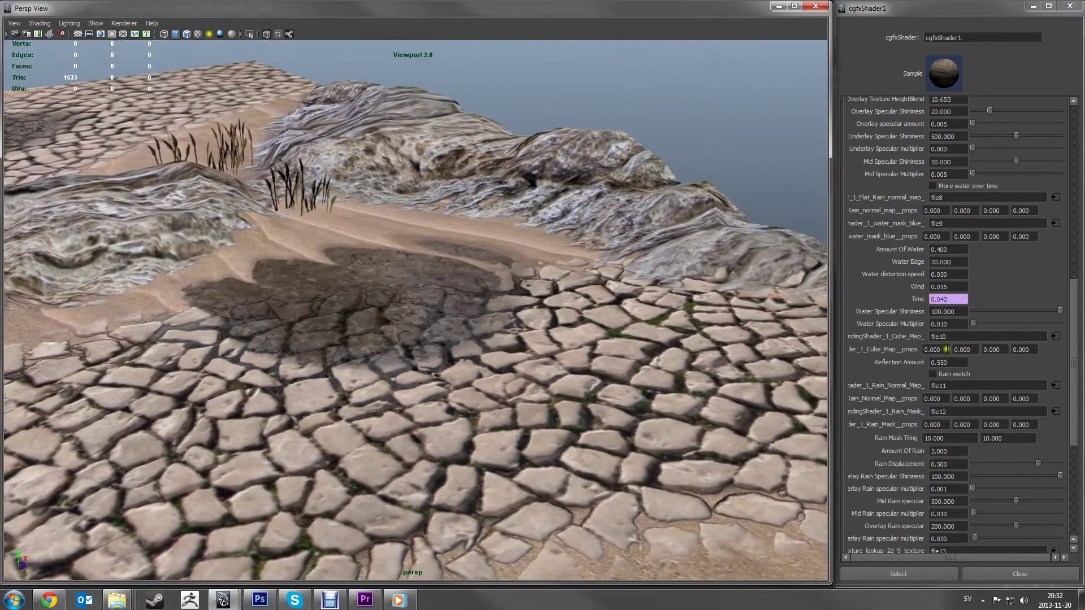
- Turn on the Rain switch and inspect the rain effect on the rocks, sand, paving and puddle from several angles
{"action": "left_click_drag", "start_coordinate": [603, 348], "coordinate": [545, 377], "text": "alt"}
{"action": "right_click_drag", "start_coordinate": [545, 378], "coordinate": [601, 498], "text": "alt"}
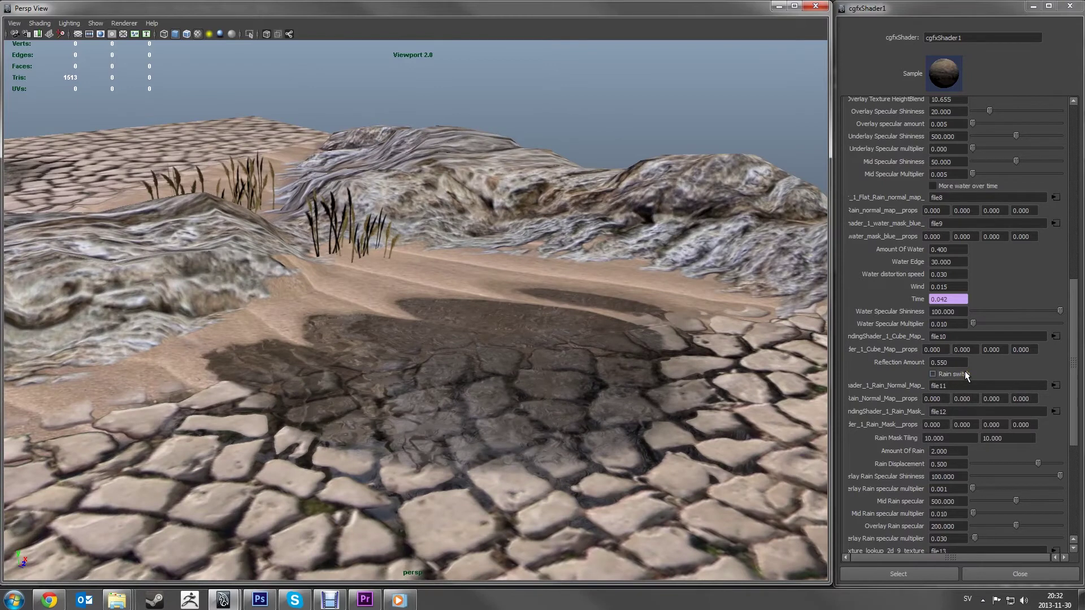
{"action": "left_click", "coordinate": [942, 374]}
{"action": "mouse_move", "coordinate": [538, 344]}
{"action": "left_mouse_down", "text": "alt"}
{"action": "mouse_move", "coordinate": [557, 354]}
{"action": "mouse_move", "coordinate": [538, 339]}
{"action": "left_mouse_up", "text": "alt"}
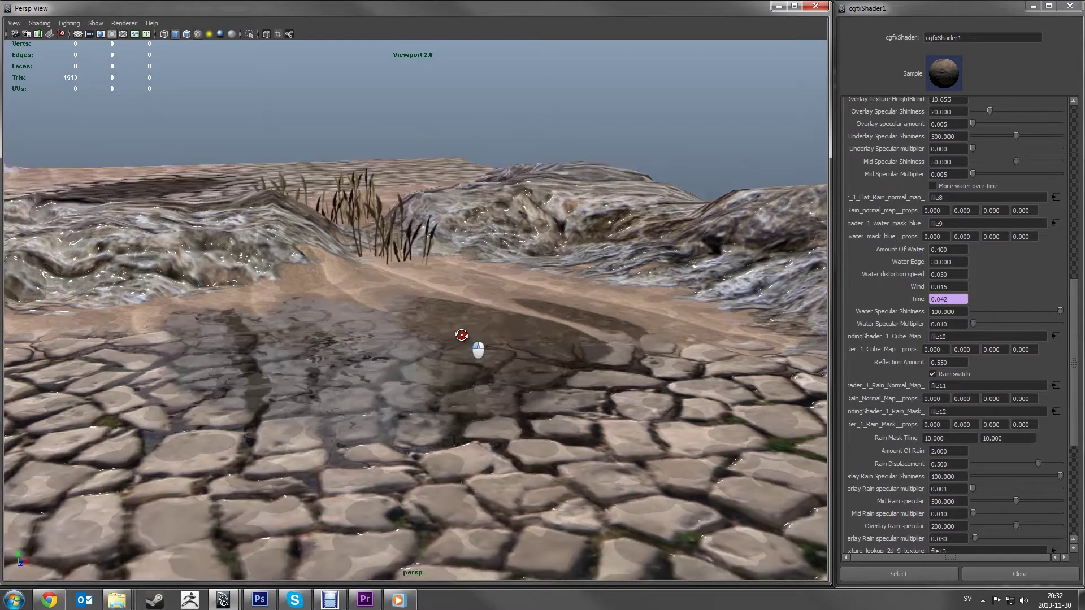
{"action": "left_click_drag", "start_coordinate": [476, 351], "coordinate": [513, 446], "text": "alt"}
{"action": "scroll", "coordinate": [513, 418], "scroll_direction": "up", "scroll_amount": 3}
{"action": "left_click_drag", "start_coordinate": [515, 354], "coordinate": [511, 439], "text": "alt"}
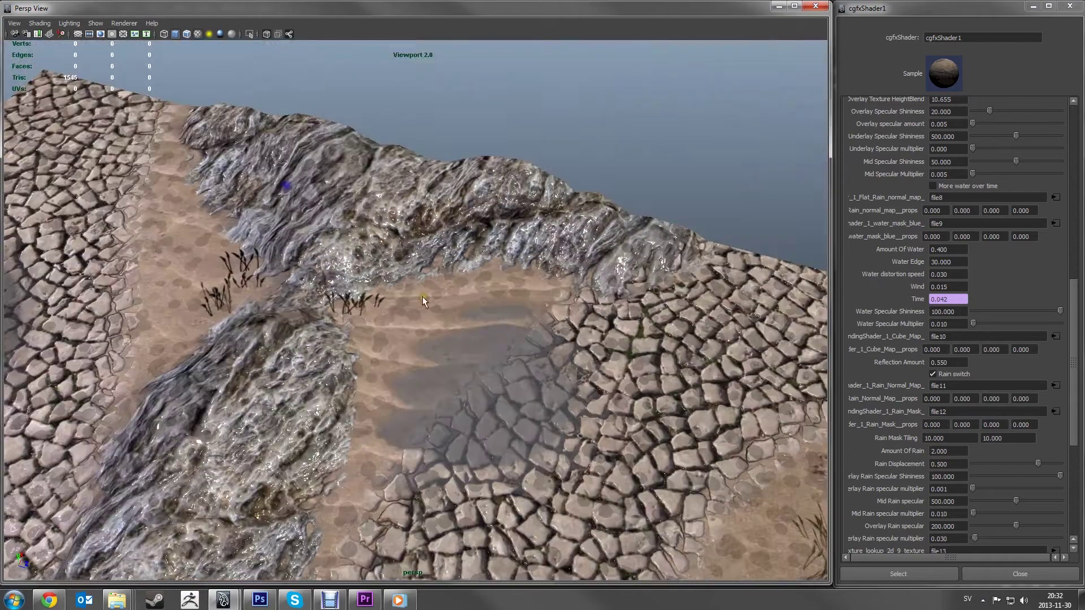
{"action": "left_click_drag", "start_coordinate": [422, 296], "coordinate": [465, 346], "text": "alt"}
{"action": "right_click_drag", "start_coordinate": [465, 346], "coordinate": [559, 535], "text": "alt"}
{"action": "middle_click_drag", "start_coordinate": [559, 535], "coordinate": [555, 407], "text": "alt"}
{"action": "mouse_move", "coordinate": [555, 407]}
{"action": "left_mouse_down", "text": "alt"}
{"action": "mouse_move", "coordinate": [524, 432]}
{"action": "mouse_move", "coordinate": [382, 426]}
{"action": "mouse_move", "coordinate": [497, 450]}
{"action": "mouse_move", "coordinate": [557, 423]}
{"action": "left_mouse_up", "text": "alt"}
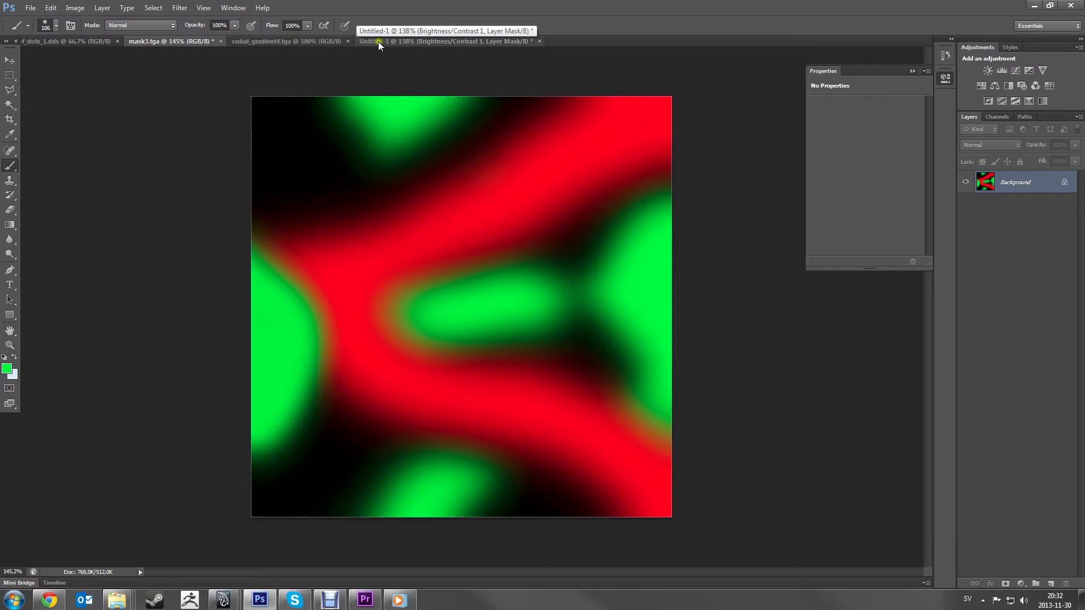
- Look through the radial_gradient4.tga, dots and Untitled-1 texture images
{"action": "left_click", "coordinate": [291, 43]}
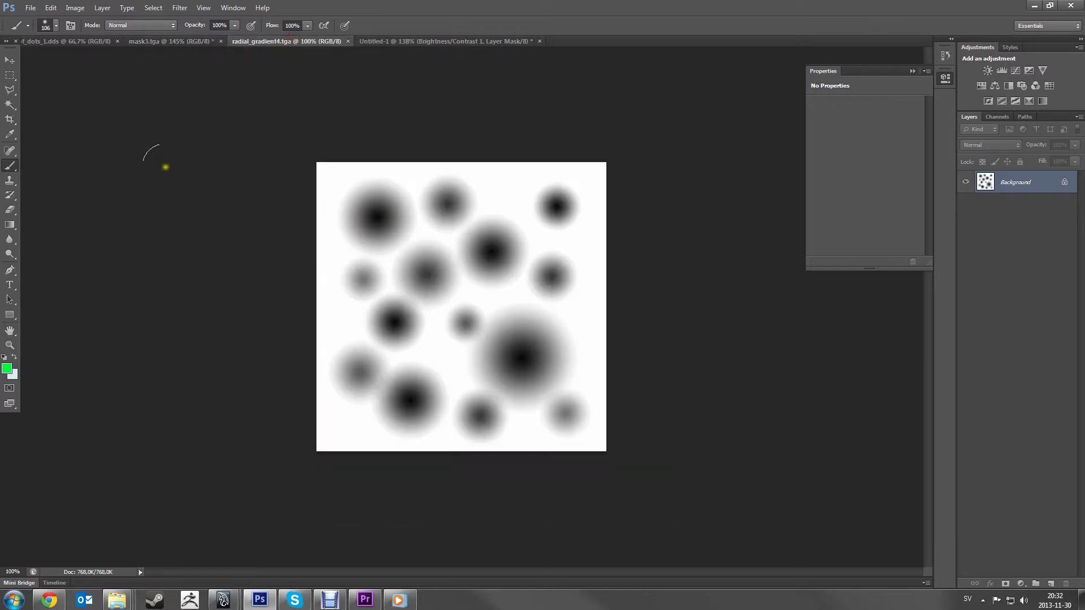
{"action": "scroll", "coordinate": [285, 226], "scroll_direction": "up", "scroll_amount": 3, "text": "alt"}
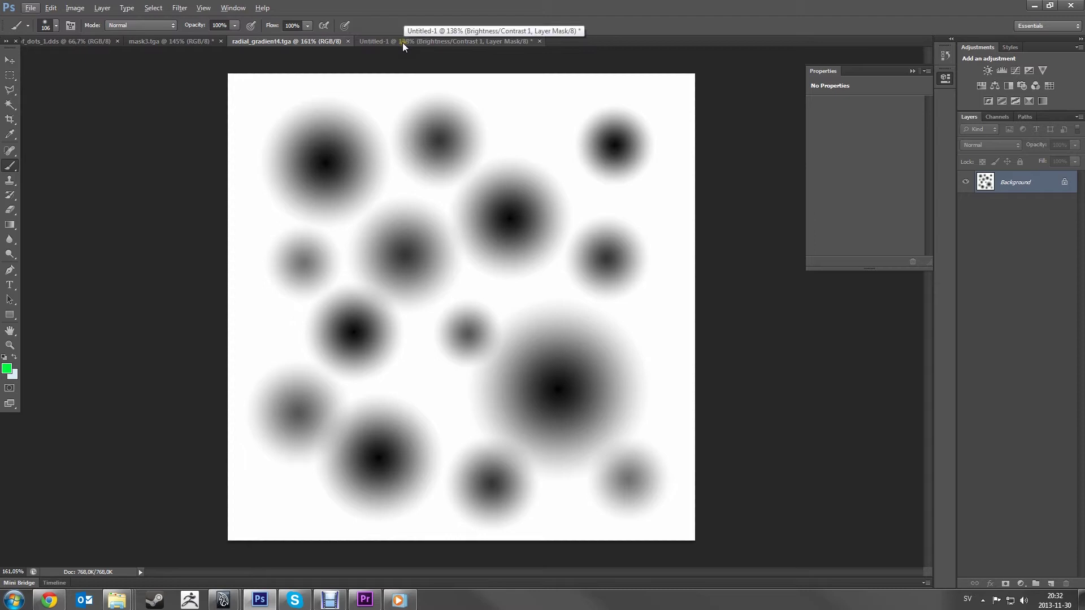
{"action": "left_click", "coordinate": [77, 41]}
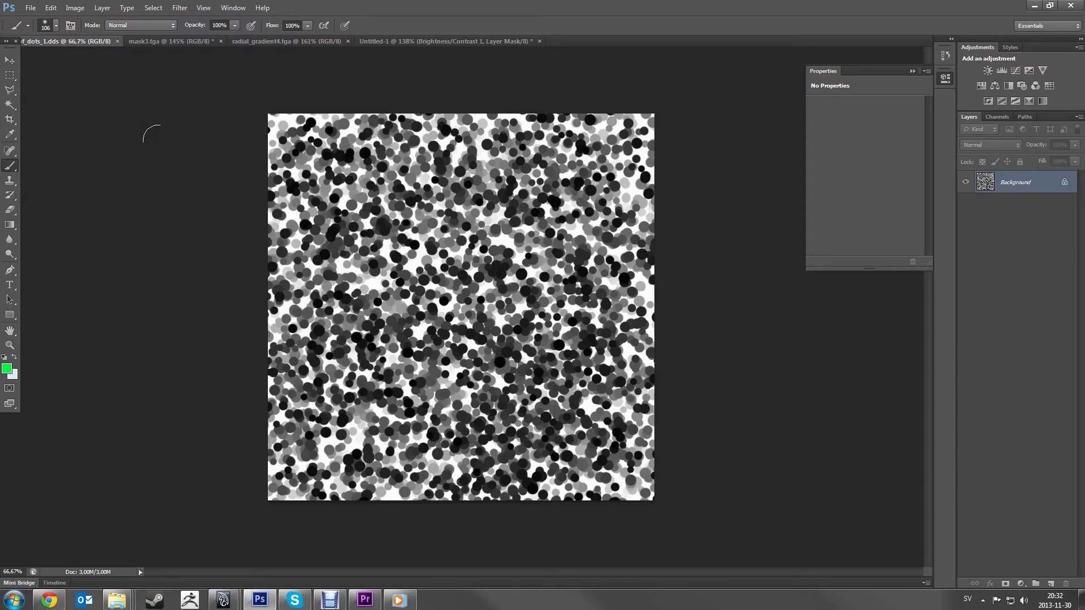
{"action": "left_click", "coordinate": [406, 42]}
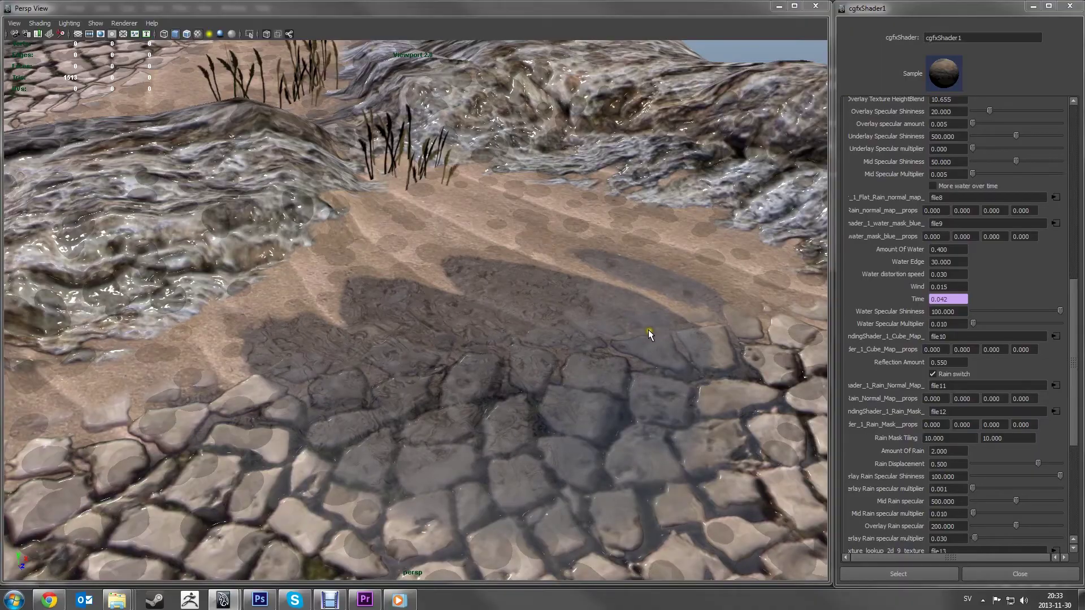
- Turn on More water over time, with the paved path and sand of the wider terrain in view
{"action": "scroll", "coordinate": [995, 376], "scroll_direction": "down", "scroll_amount": 5}
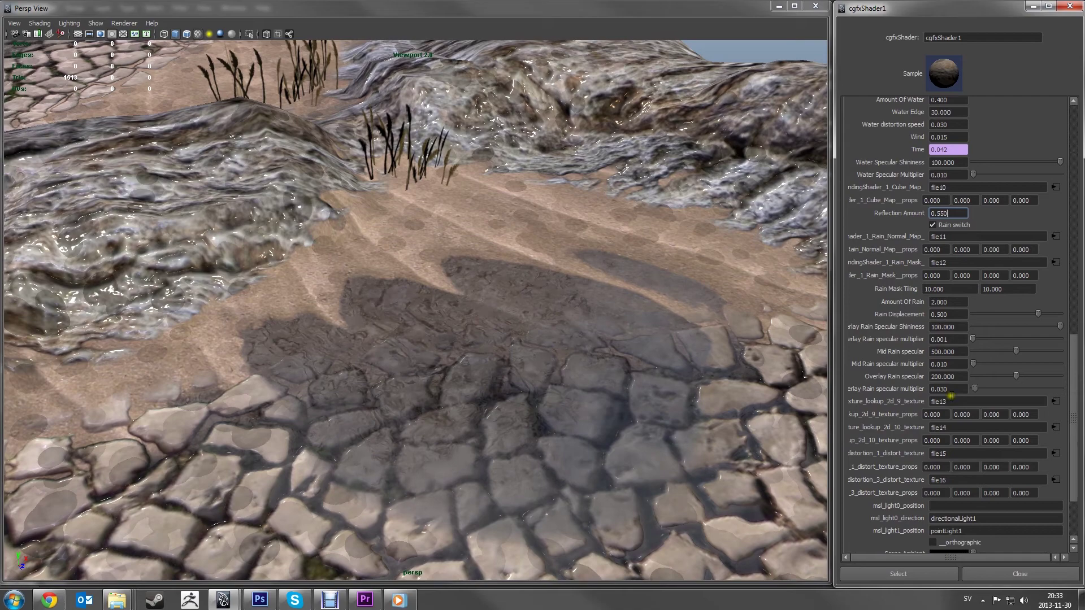
{"action": "right_click_drag", "start_coordinate": [642, 416], "coordinate": [508, 262], "text": "alt"}
{"action": "left_click_drag", "start_coordinate": [509, 261], "coordinate": [621, 308], "text": "alt"}
{"action": "left_click_drag", "start_coordinate": [1078, 342], "coordinate": [1077, 266]}
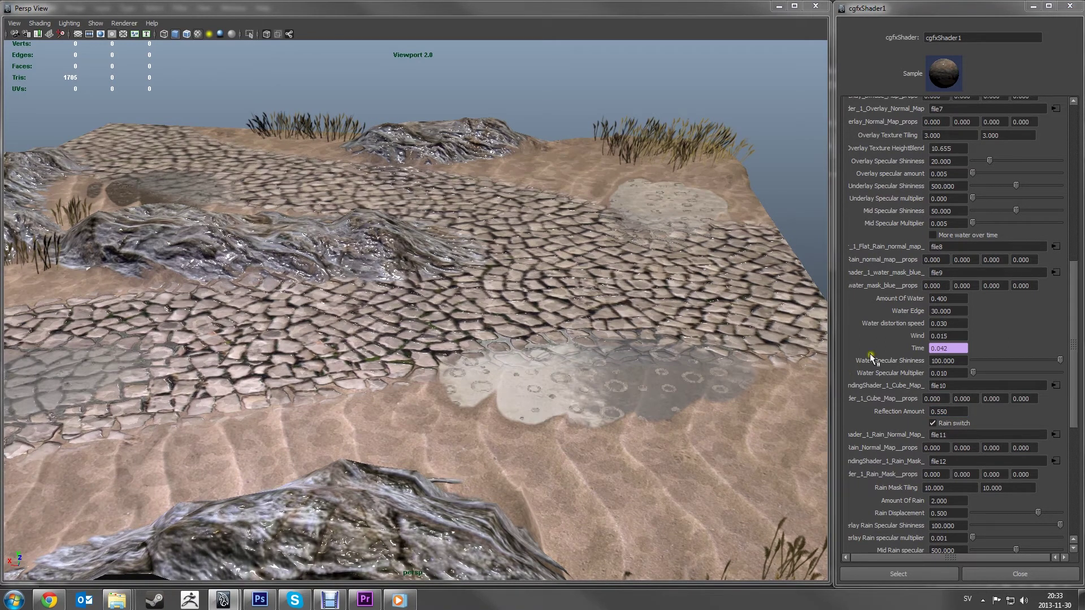
{"action": "left_click", "coordinate": [950, 233]}
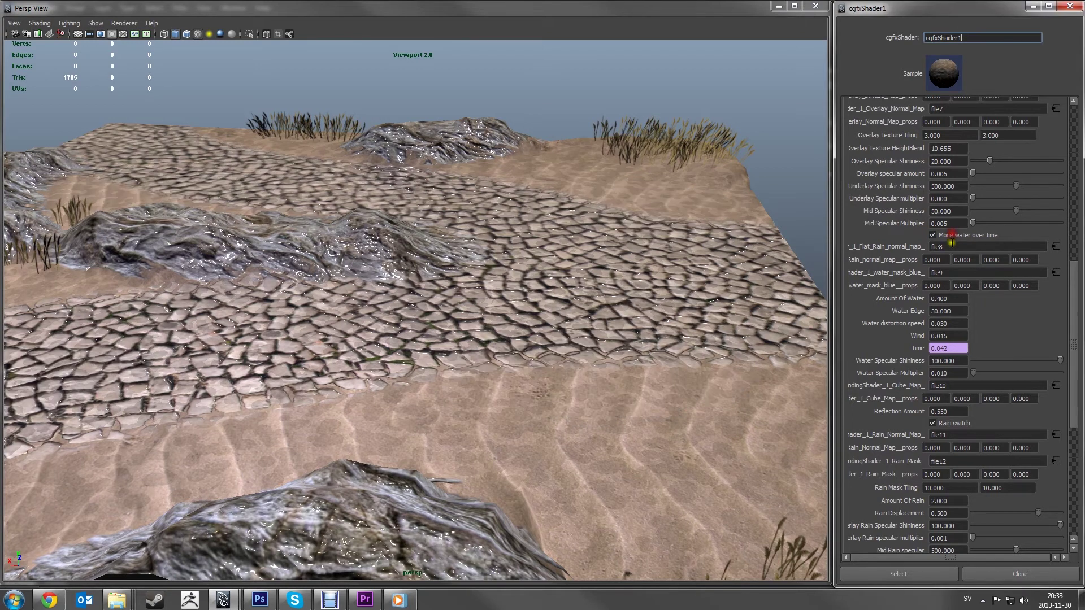
{"action": "middle_click_drag", "start_coordinate": [744, 323], "coordinate": [581, 380], "text": "alt"}
{"action": "left_click_drag", "start_coordinate": [580, 380], "coordinate": [512, 382], "text": "alt"}
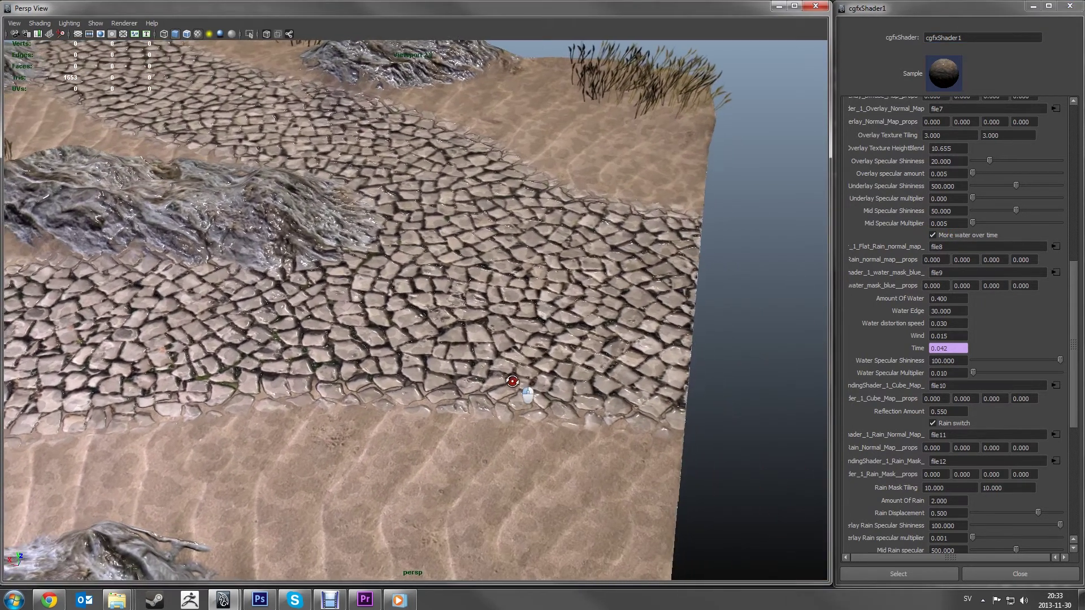
- Replace the expression driving the shader's Time attribute with =time*2
{"action": "right_click", "coordinate": [925, 353]}
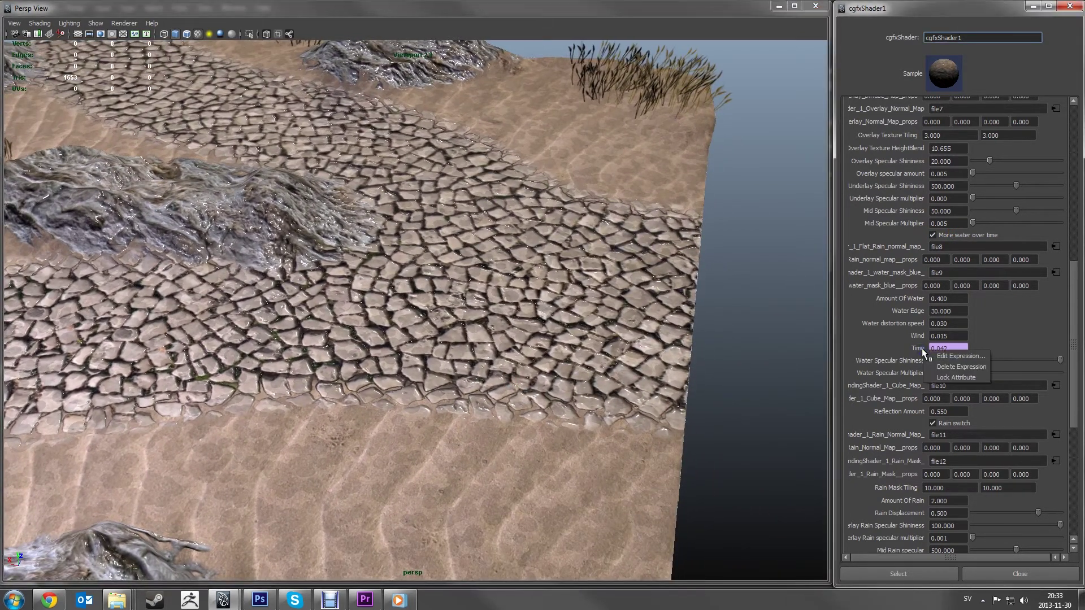
{"action": "left_click", "coordinate": [943, 366]}
{"action": "type", "text": "=time"}
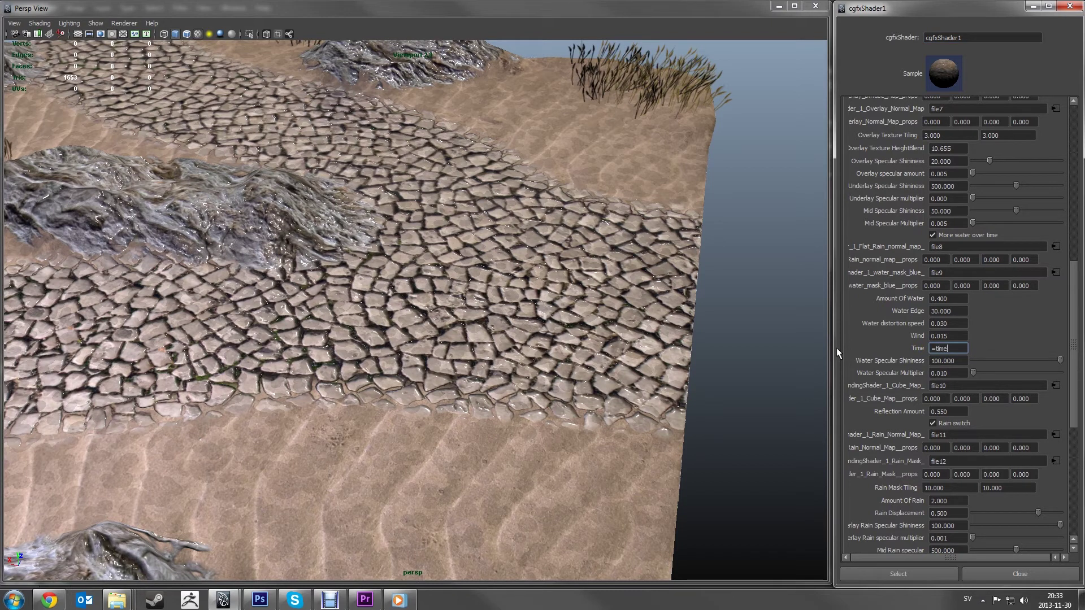
{"action": "type", "text": "*2"}
{"action": "key", "text": "Return"}
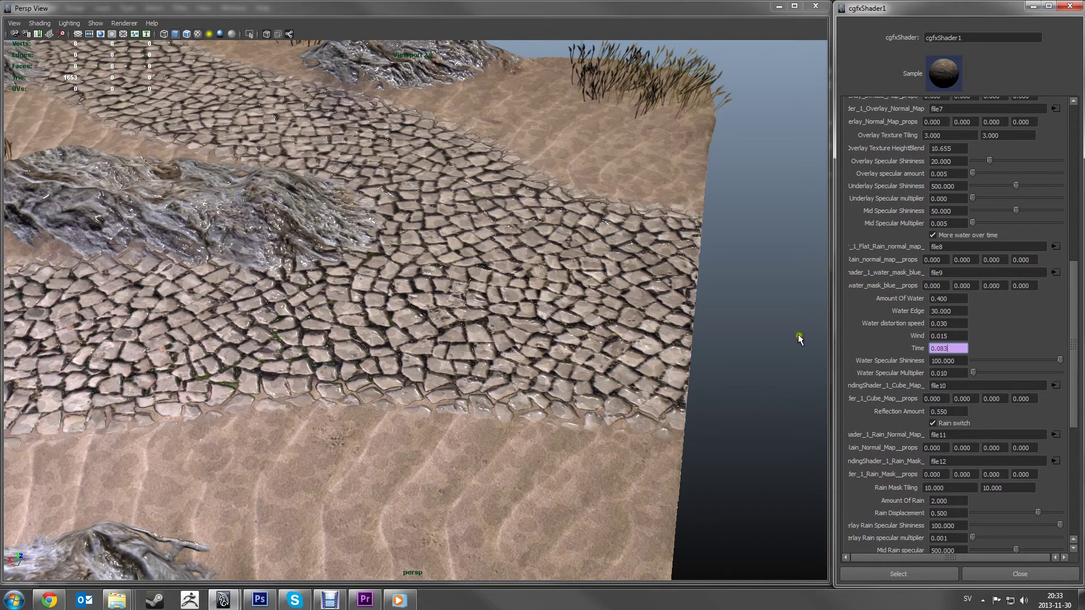
- Examine the rain spots and water buildup on the sand beside the paving, from wide and close views
{"action": "left_click_drag", "start_coordinate": [1071, 316], "coordinate": [1083, 354]}
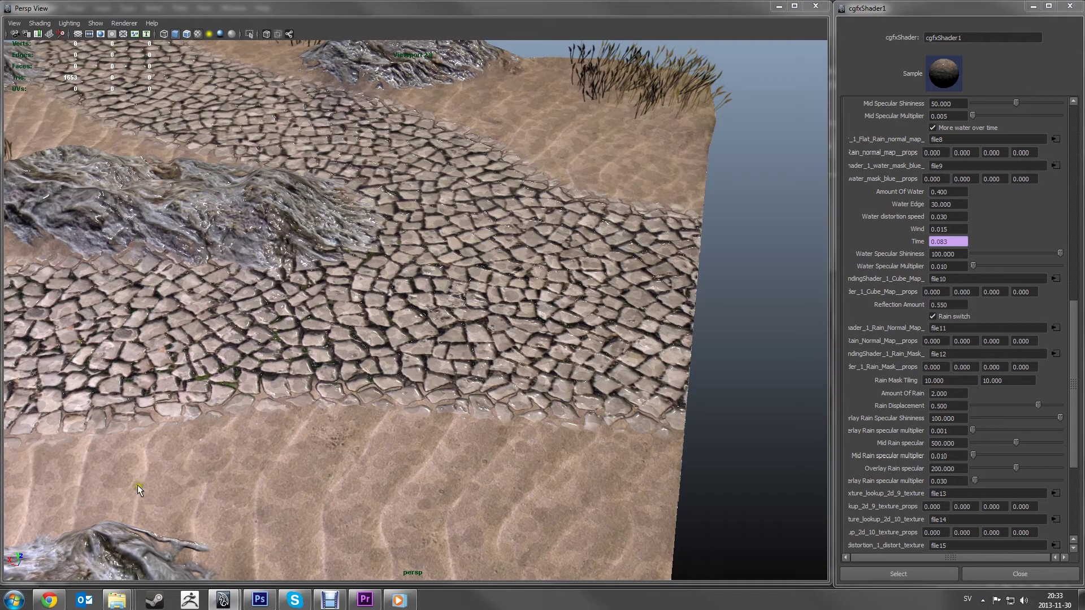
{"action": "left_click_drag", "start_coordinate": [421, 412], "coordinate": [400, 416], "text": "alt"}
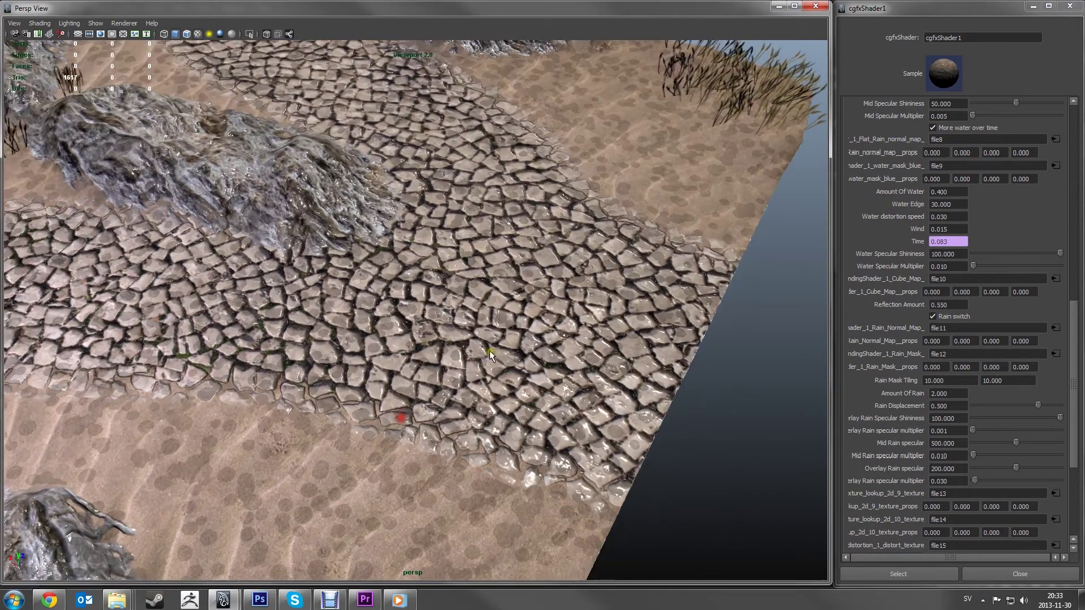
{"action": "middle_click_drag", "start_coordinate": [791, 486], "coordinate": [685, 599], "text": "alt"}
{"action": "right_click_drag", "start_coordinate": [406, 317], "coordinate": [582, 300], "text": "alt"}
{"action": "left_click_drag", "start_coordinate": [582, 300], "coordinate": [347, 120], "text": "alt"}
{"action": "right_click_drag", "start_coordinate": [347, 120], "coordinate": [404, 243], "text": "alt"}
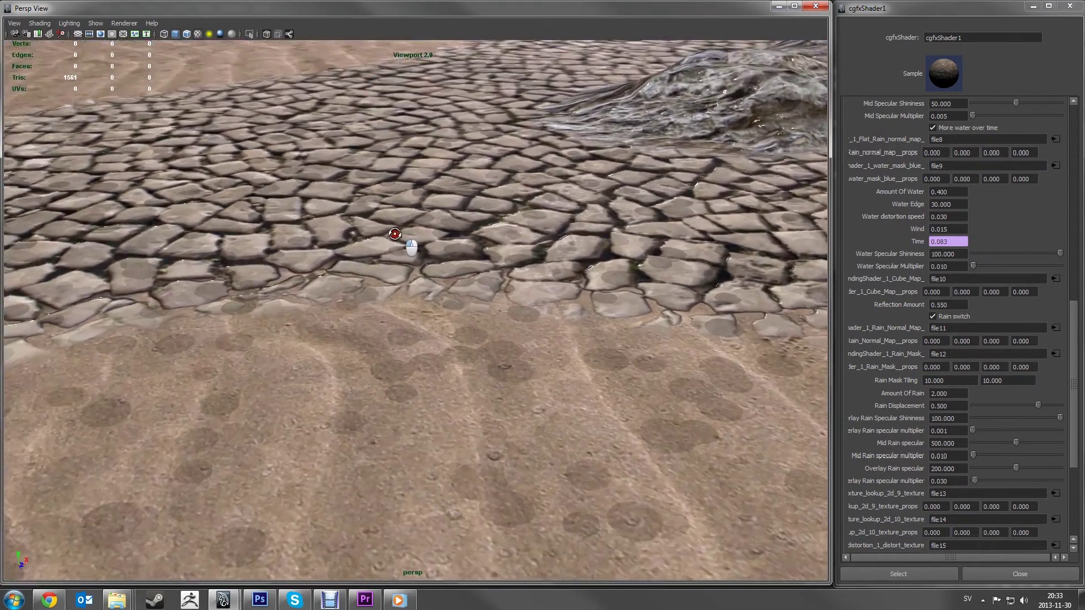
{"action": "left_click_drag", "start_coordinate": [404, 243], "coordinate": [391, 237], "text": "alt"}
{"action": "middle_click_drag", "start_coordinate": [391, 238], "coordinate": [446, 204], "text": "alt"}
{"action": "right_click_drag", "start_coordinate": [446, 203], "coordinate": [499, 369], "text": "alt"}
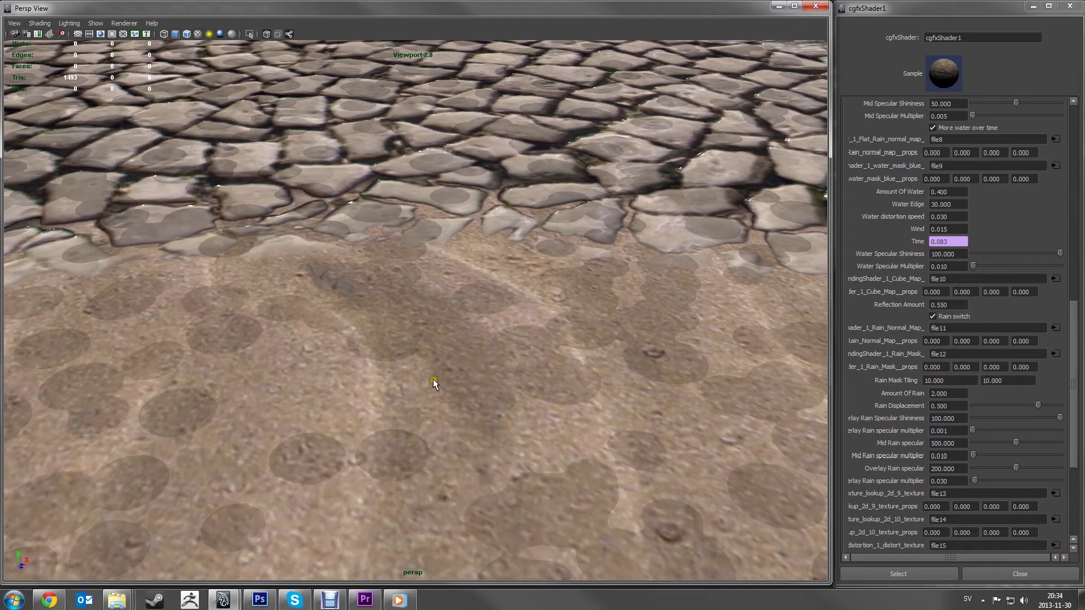
{"action": "left_click_drag", "start_coordinate": [467, 324], "coordinate": [341, 211], "text": "alt"}
{"action": "left_click_drag", "start_coordinate": [456, 361], "coordinate": [450, 235], "text": "alt"}
{"action": "right_click_drag", "start_coordinate": [450, 235], "coordinate": [489, 302], "text": "alt"}
{"action": "left_click_drag", "start_coordinate": [489, 302], "coordinate": [499, 259], "text": "alt"}
{"action": "left_click_drag", "start_coordinate": [513, 261], "coordinate": [593, 225], "text": "alt"}
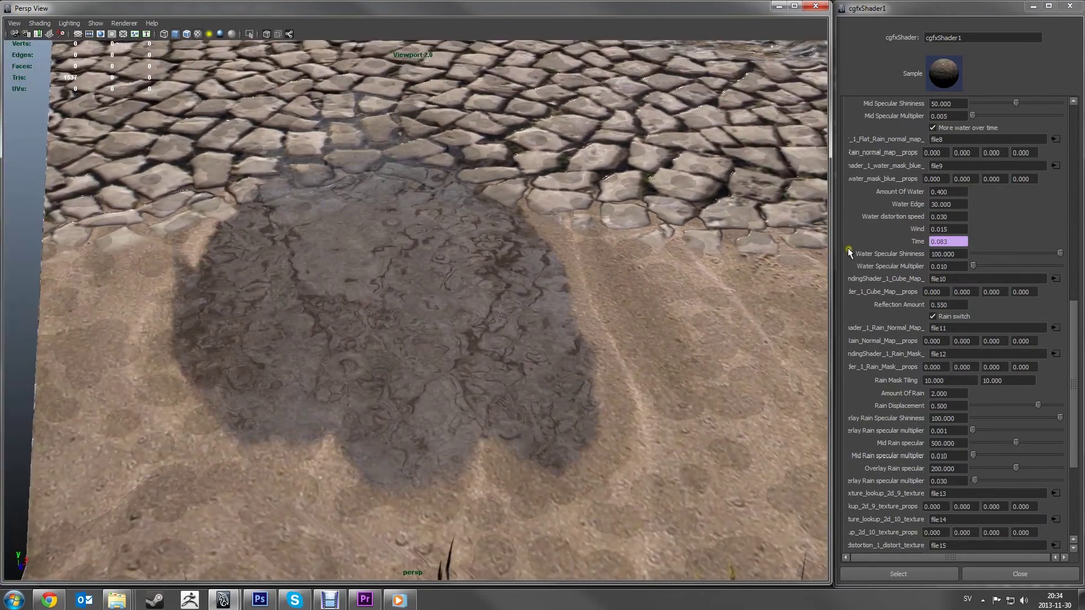